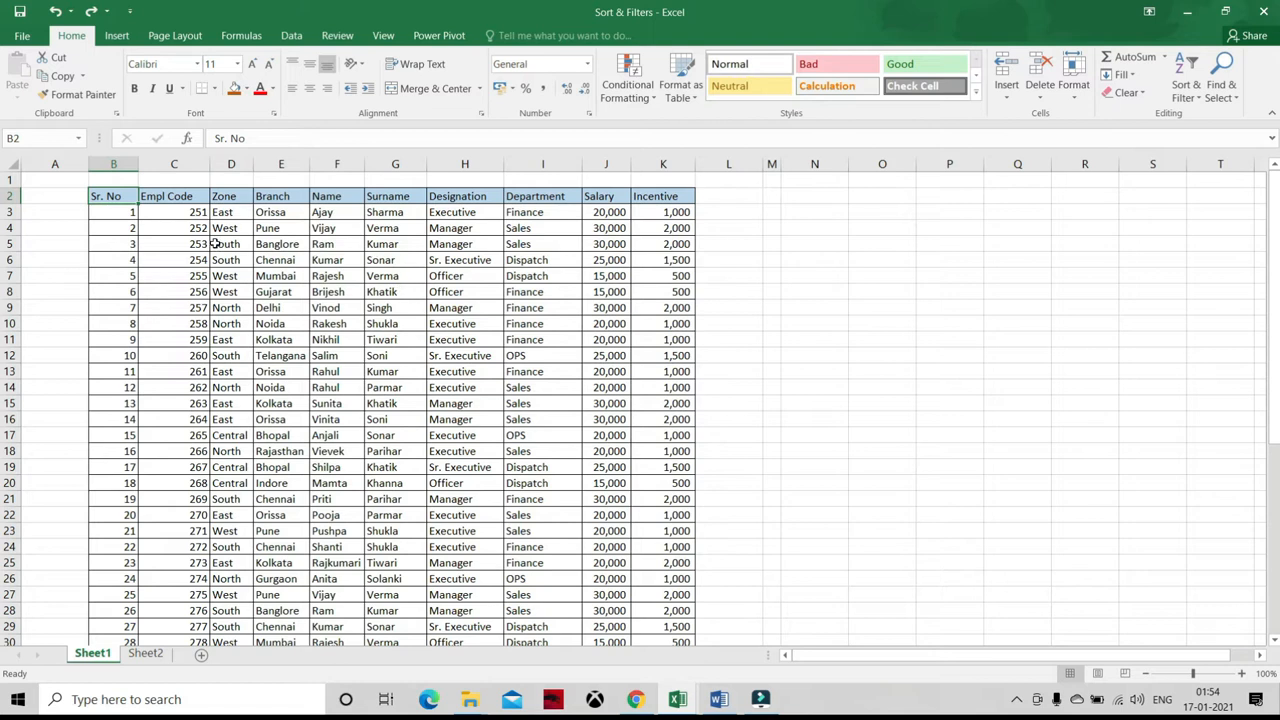
- Turn on filtering for the employee table's header row, covering the whole range B2:K49
{"action": "left_click_drag", "start_coordinate": [105, 197], "coordinate": [678, 705]}
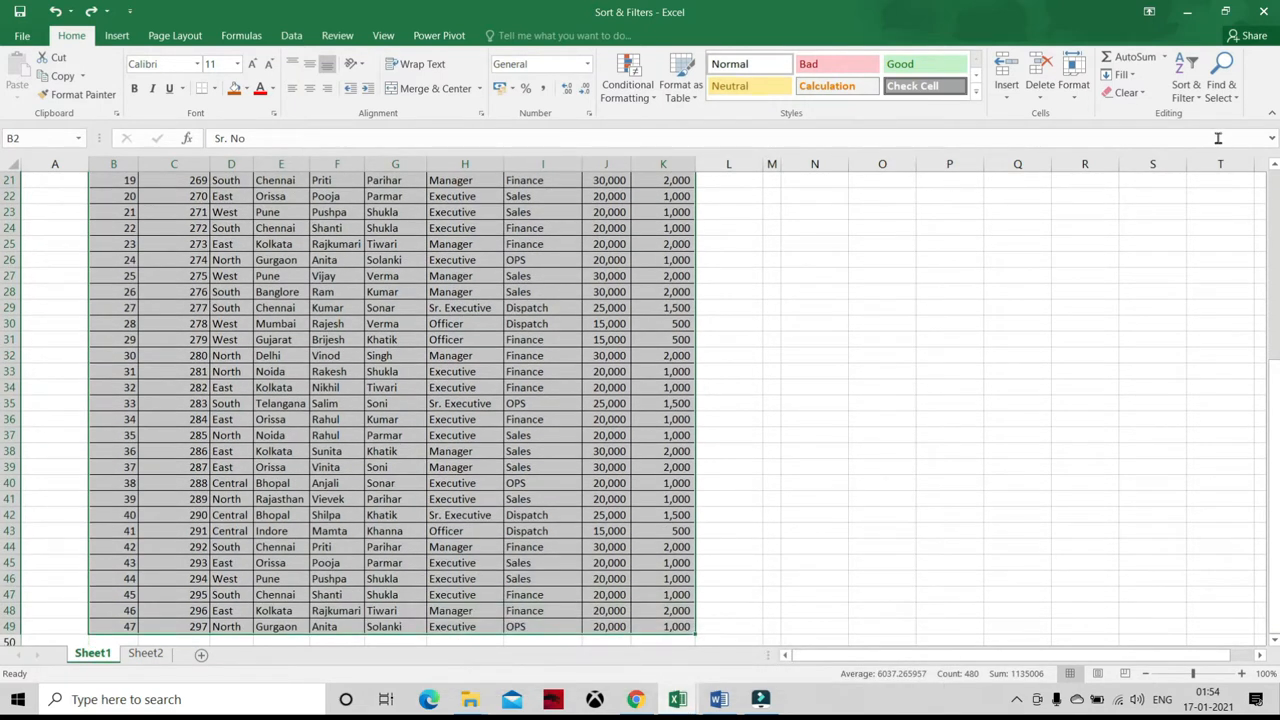
{"action": "left_click", "coordinate": [1218, 97]}
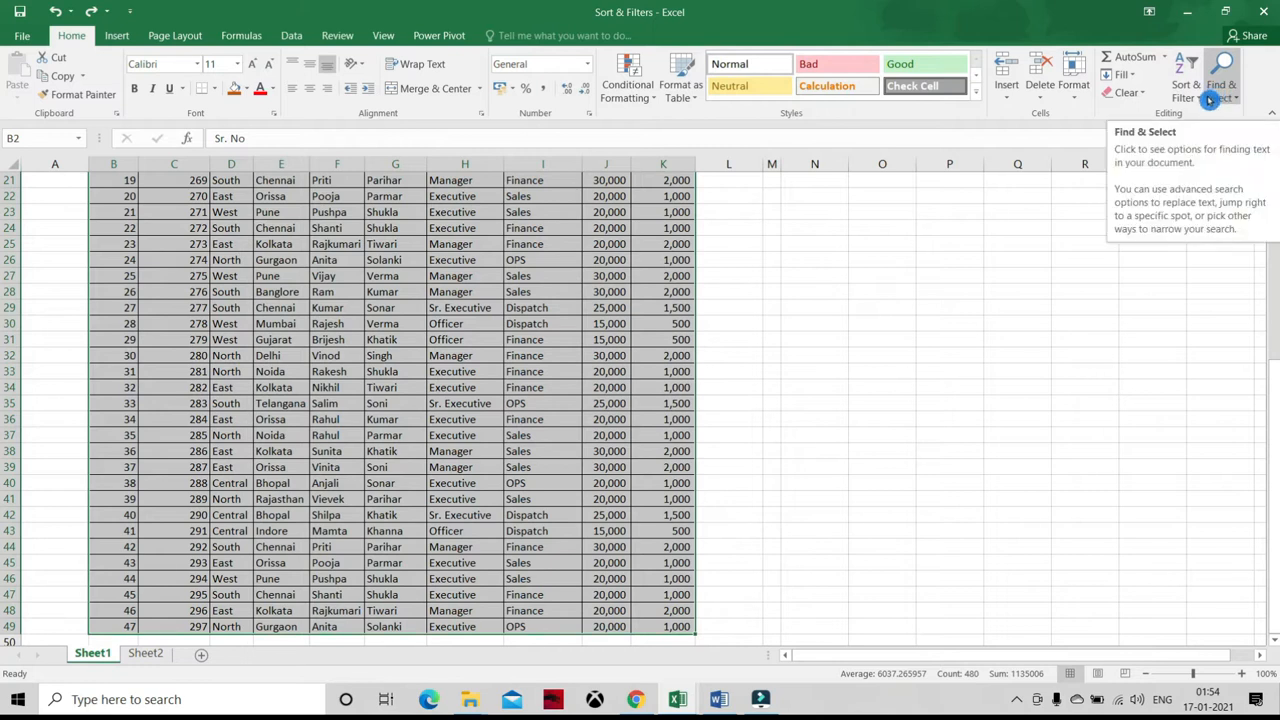
{"action": "left_click", "coordinate": [1201, 97]}
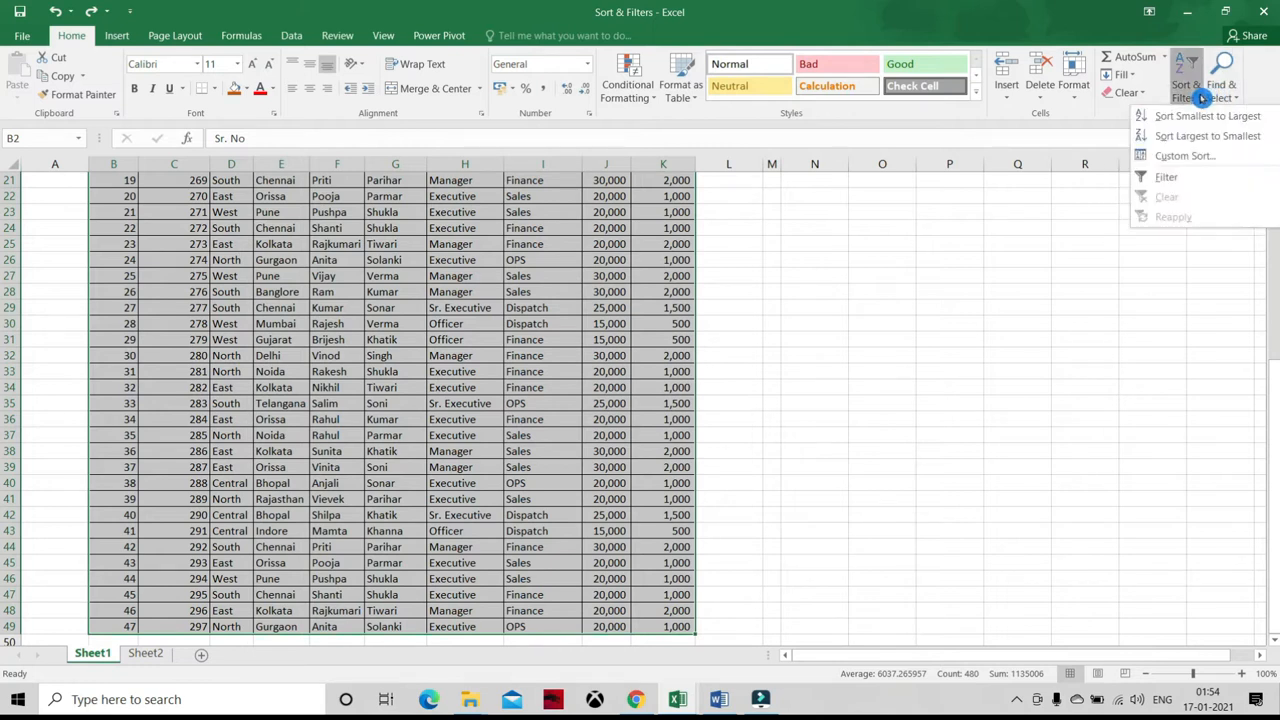
{"action": "left_click", "coordinate": [1205, 187]}
{"action": "scroll", "coordinate": [1204, 183], "scroll_direction": "up", "scroll_amount": 6}
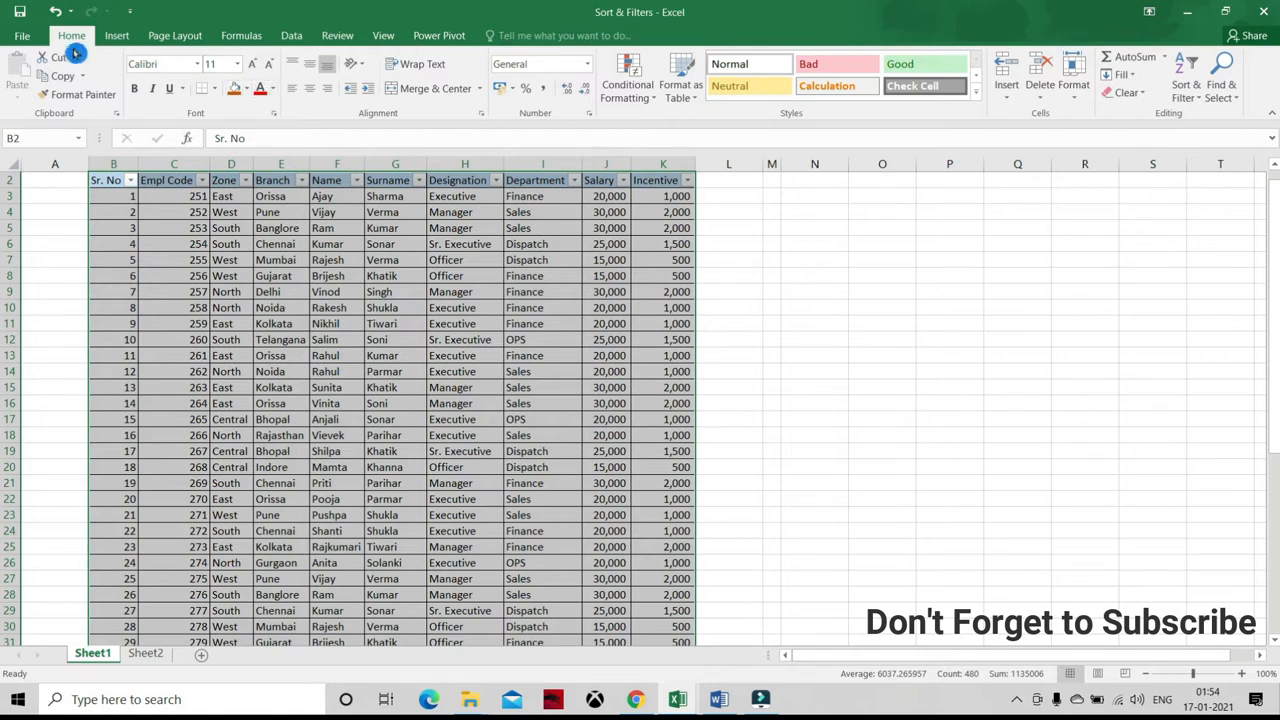
{"action": "left_click", "coordinate": [1197, 96]}
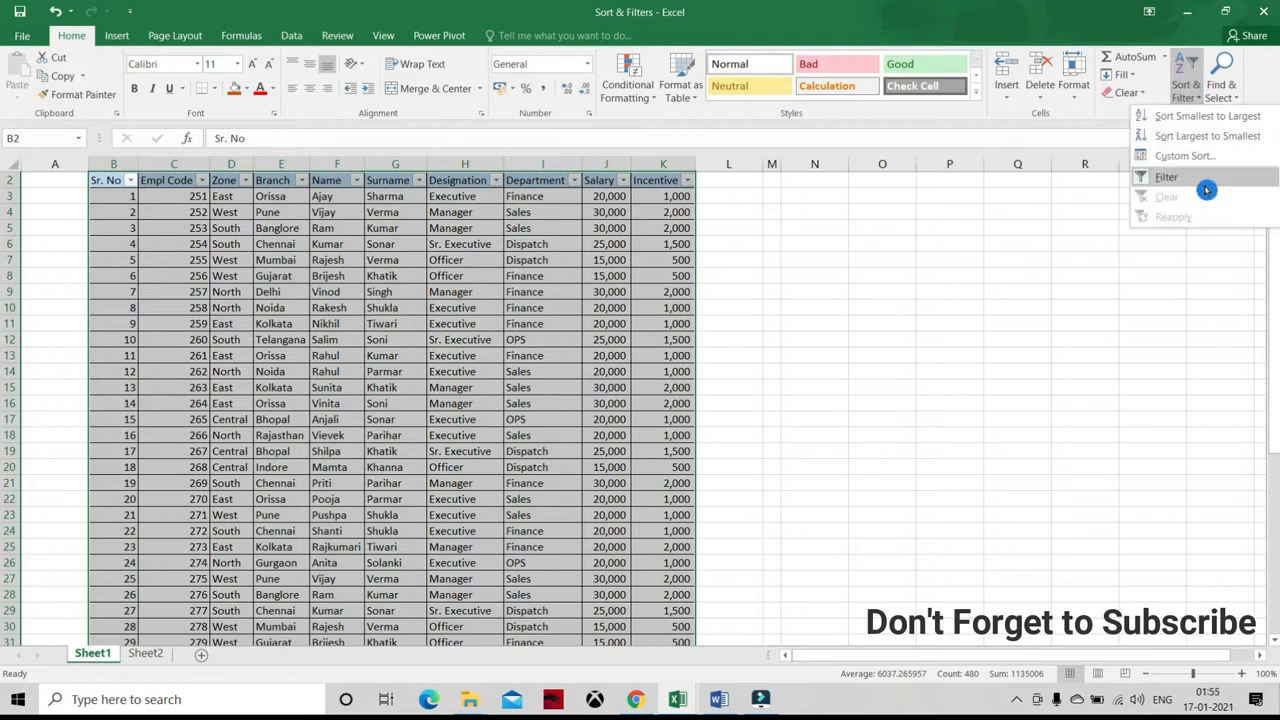
{"action": "left_click", "coordinate": [208, 212]}
{"action": "left_click", "coordinate": [107, 195]}
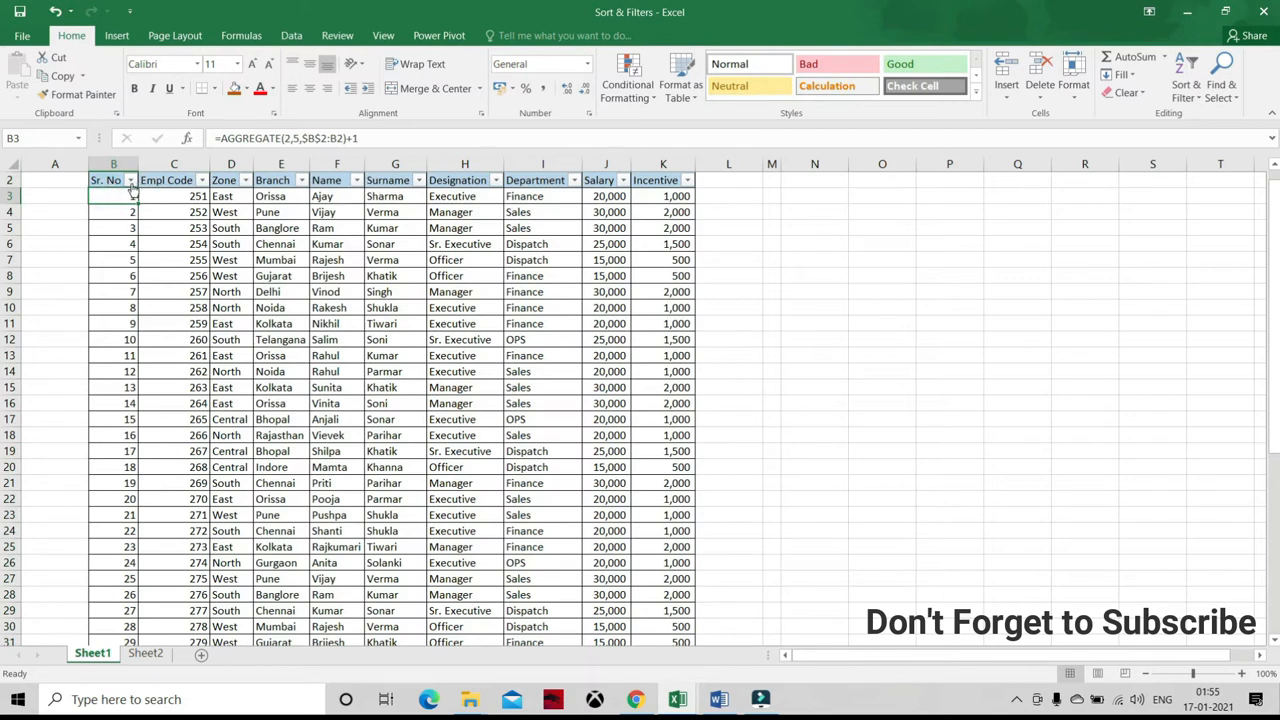
- Sort the employee table by the Zone column from A to Z and review the order of the zones
{"action": "left_click", "coordinate": [236, 199]}
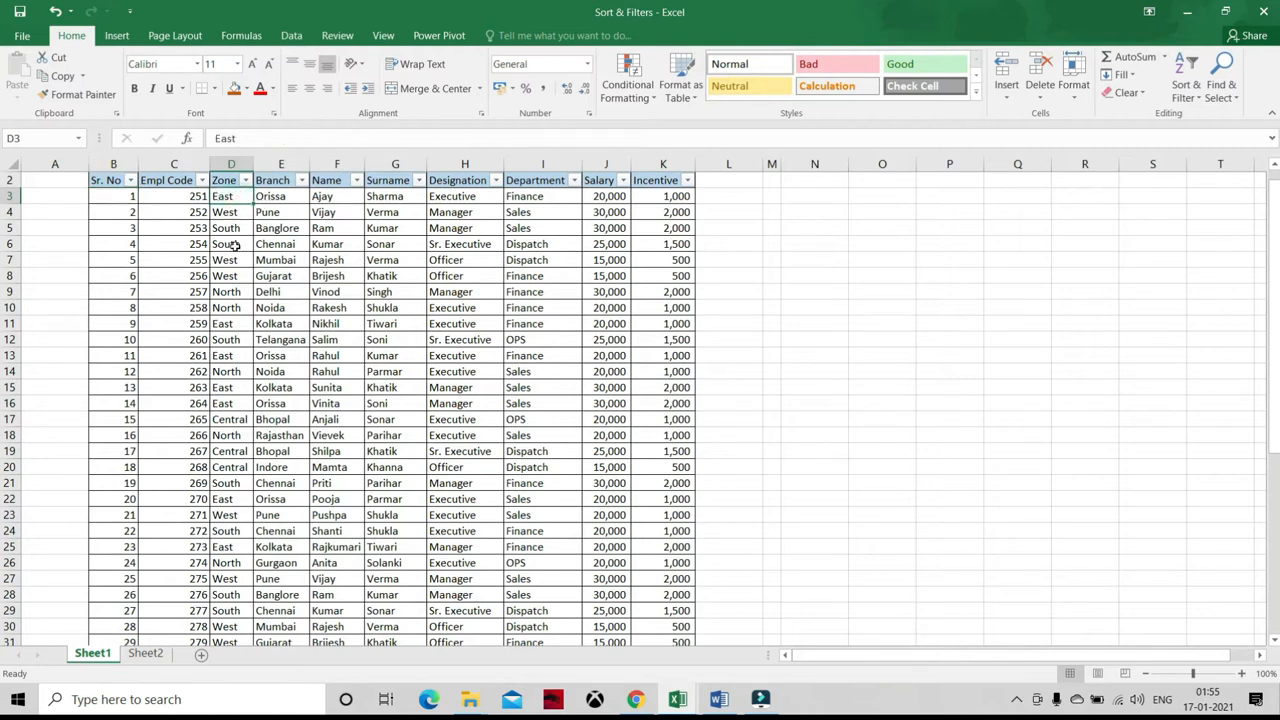
{"action": "left_click", "coordinate": [245, 326]}
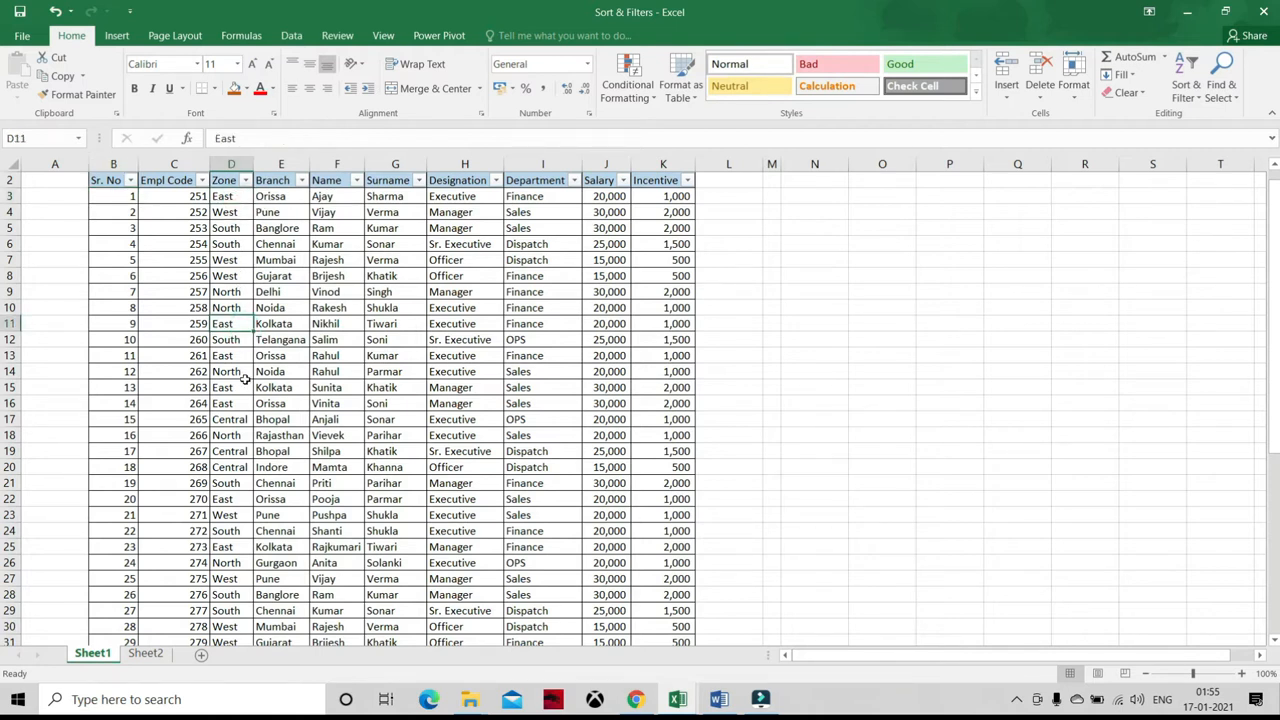
{"action": "left_click", "coordinate": [236, 356]}
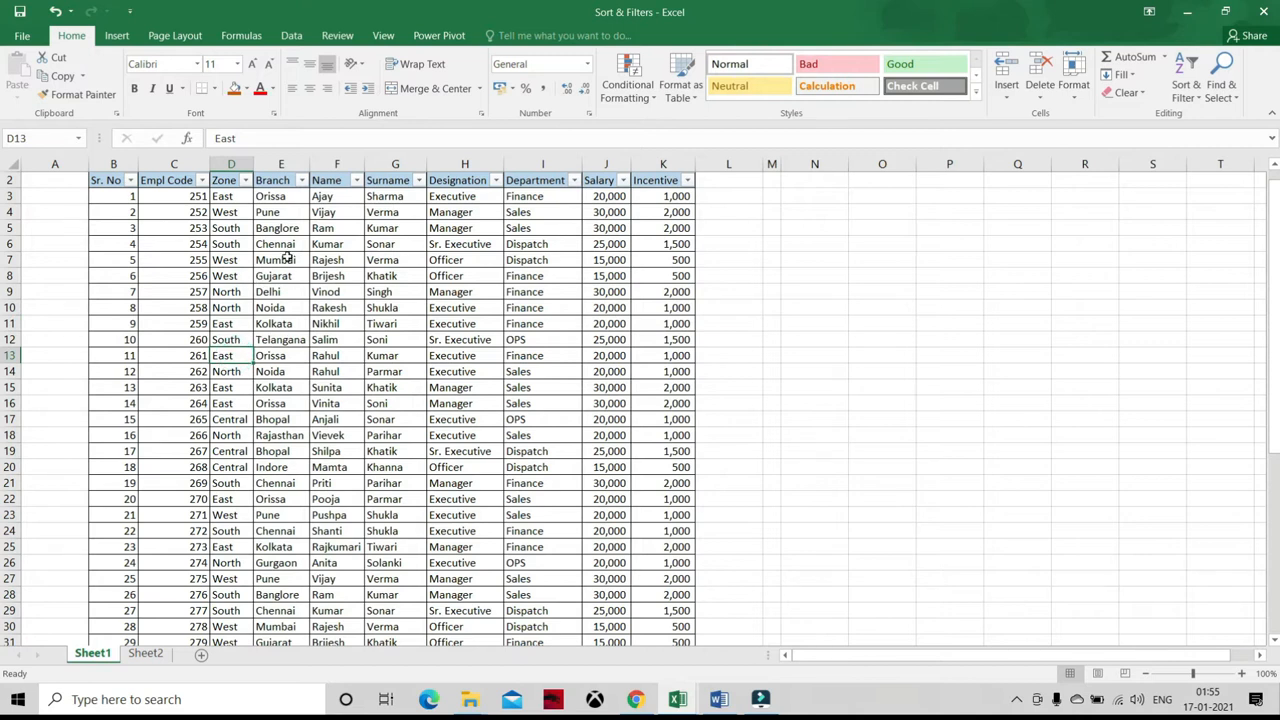
{"action": "left_click", "coordinate": [246, 181]}
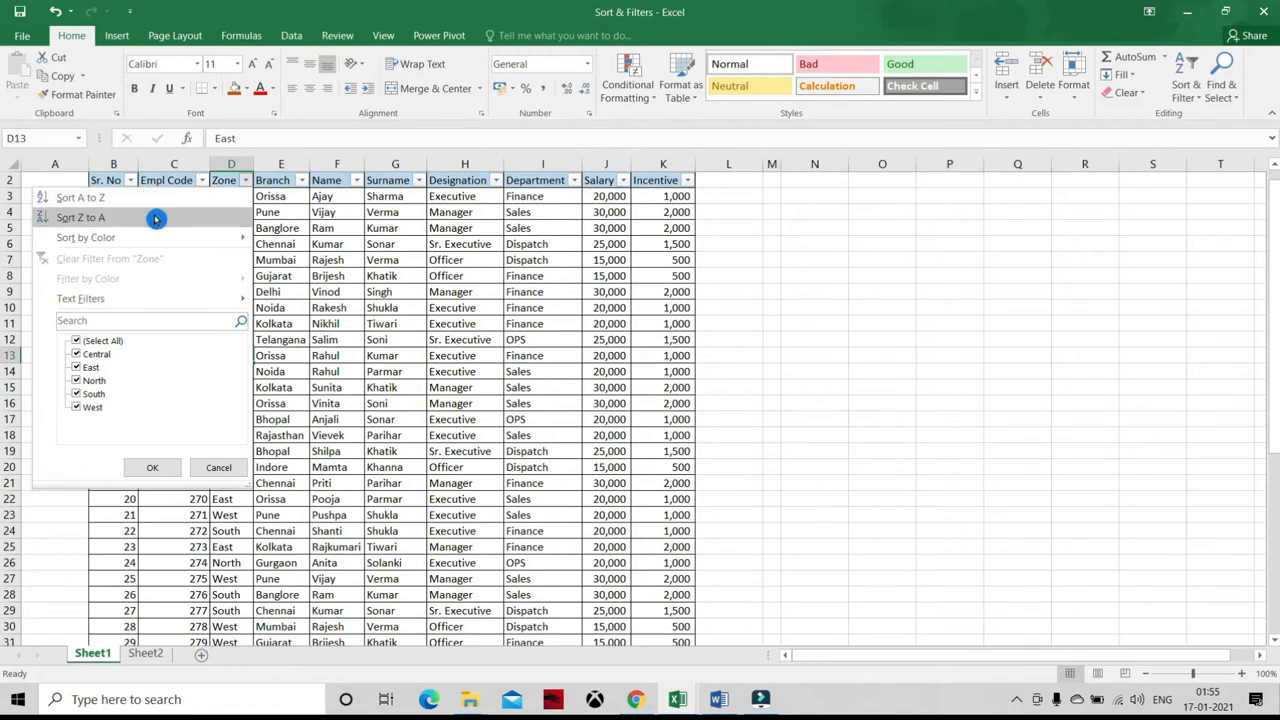
{"action": "mouse_move", "coordinate": [156, 240]}
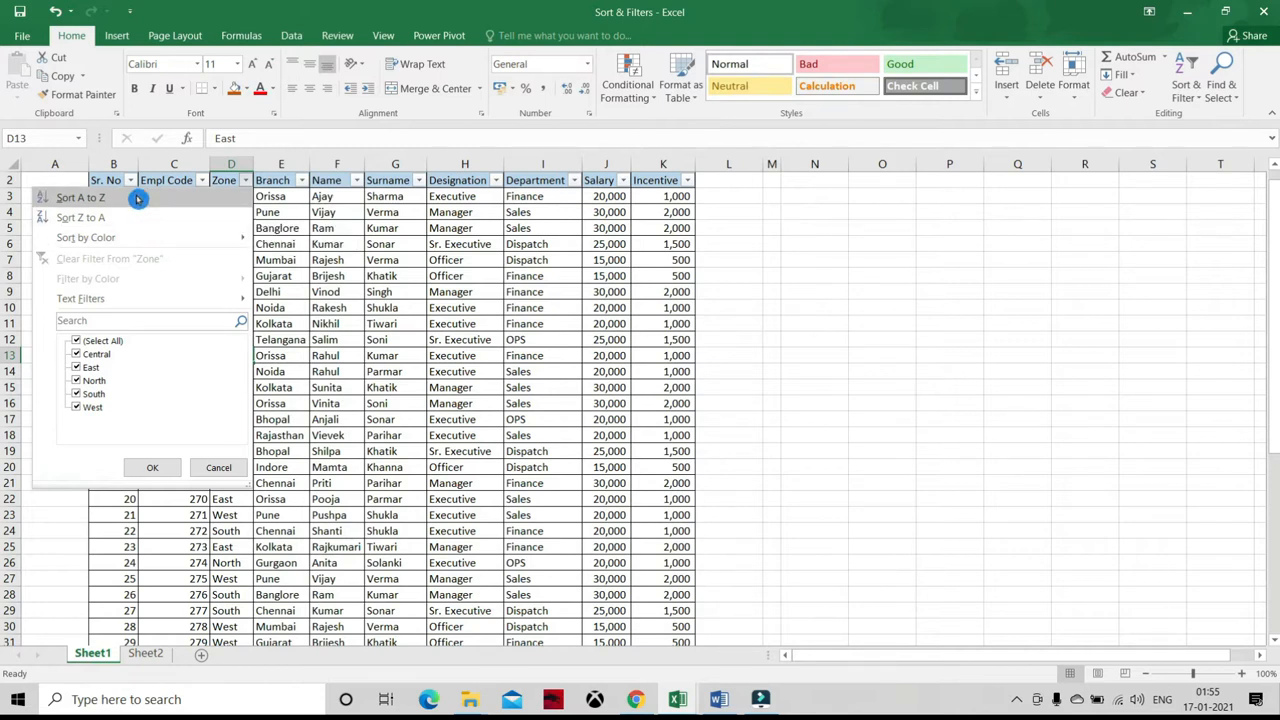
{"action": "left_click", "coordinate": [137, 197]}
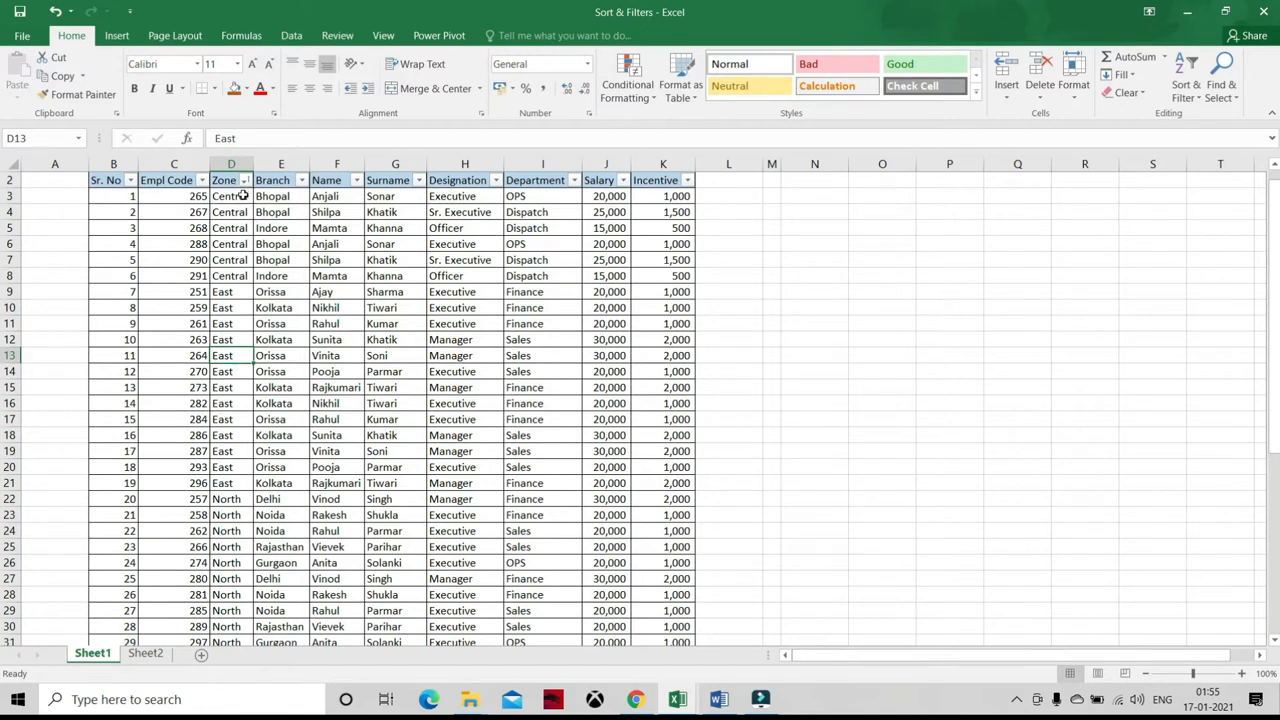
{"action": "left_click_drag", "start_coordinate": [239, 298], "coordinate": [239, 454]}
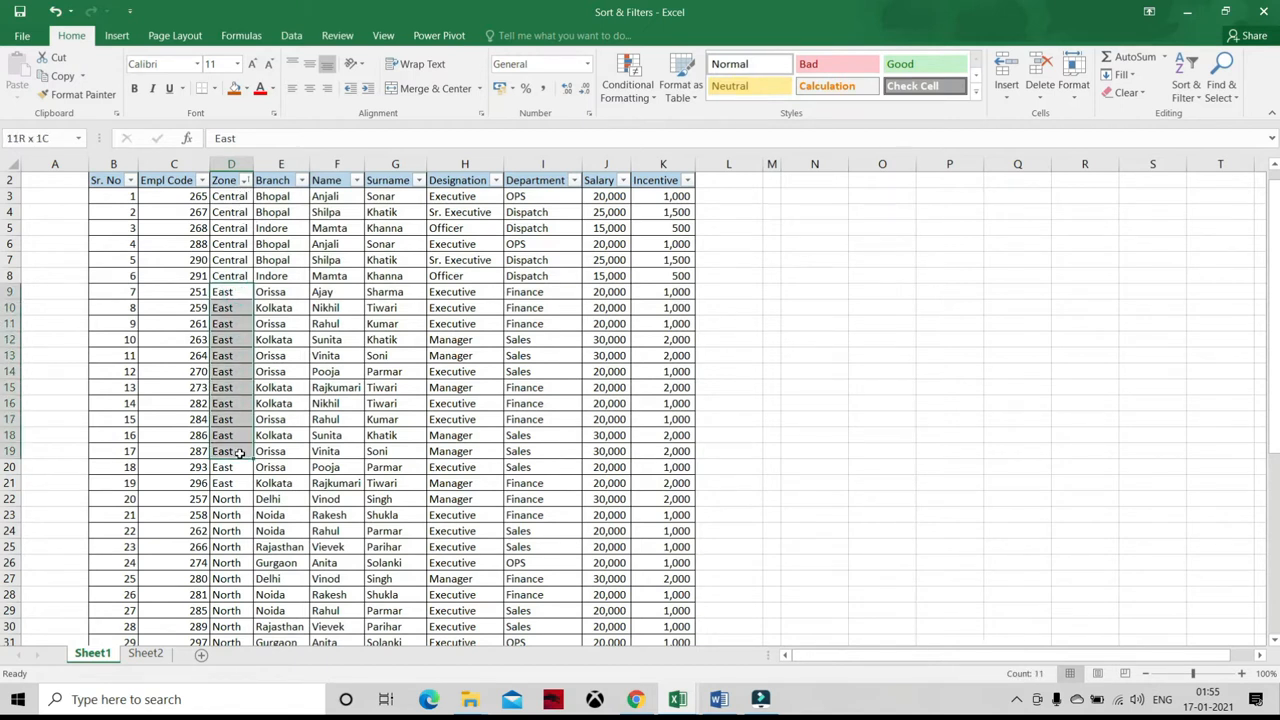
{"action": "left_click_drag", "start_coordinate": [240, 499], "coordinate": [241, 566]}
{"action": "key", "text": "Page_Down"}
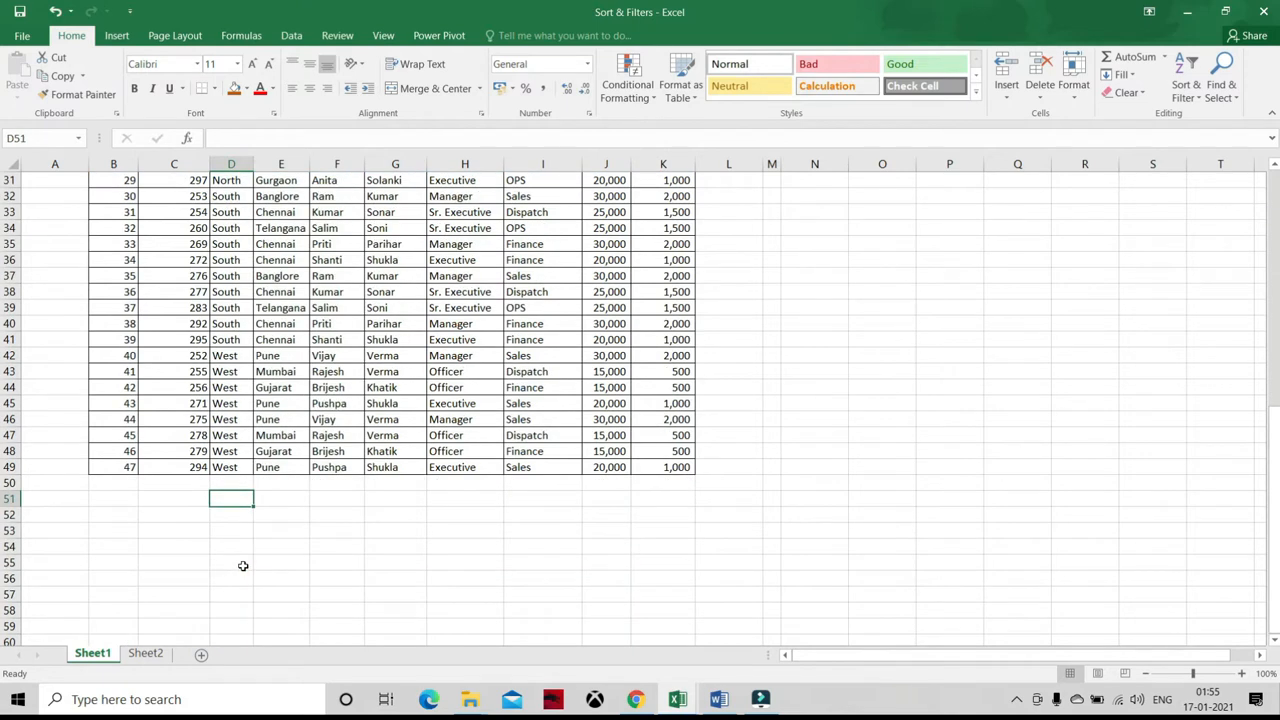
{"action": "key", "text": "Page_Up"}
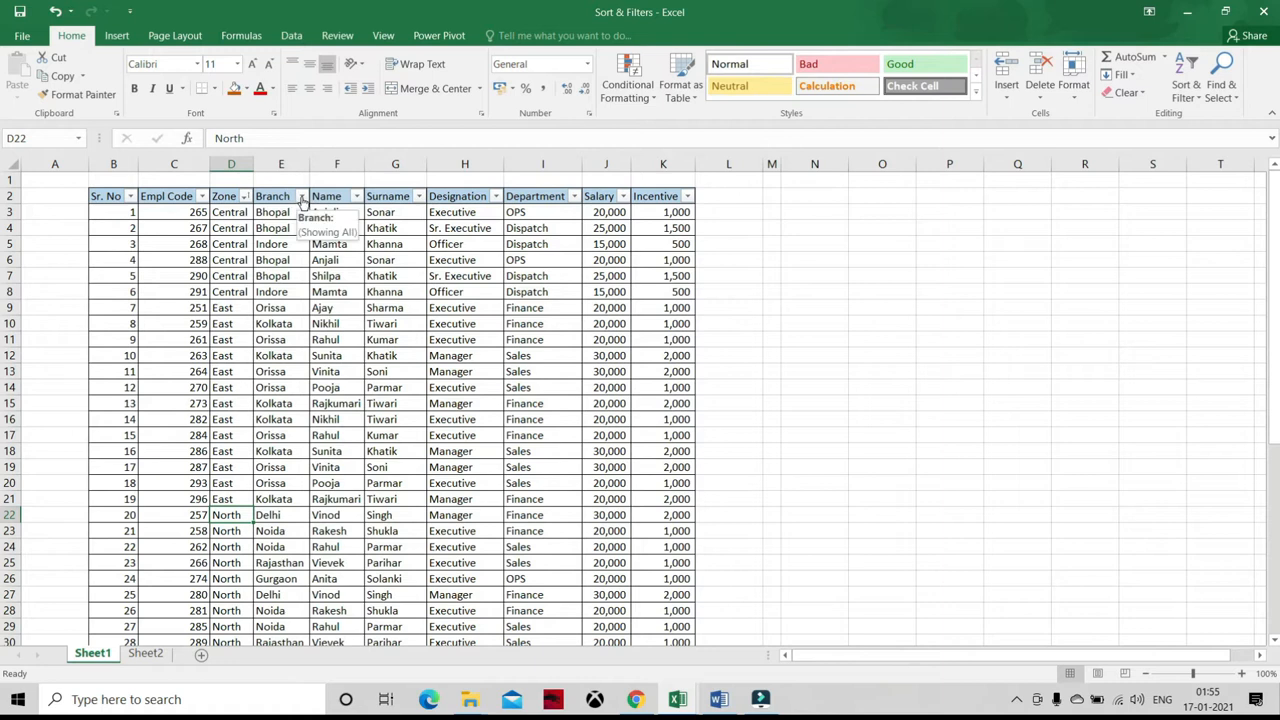
- Sort the employee table by the Branch column from A to Z and check the Branch and Zone values
{"action": "left_click", "coordinate": [302, 200]}
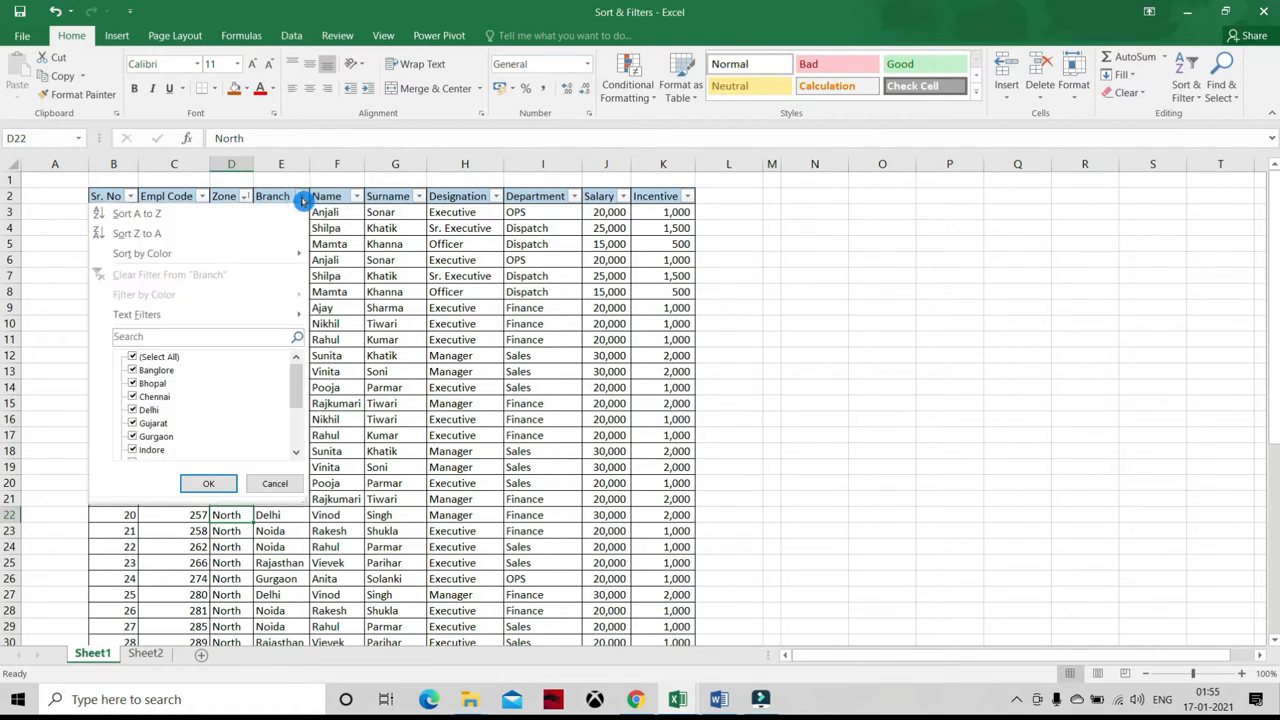
{"action": "left_click", "coordinate": [226, 215]}
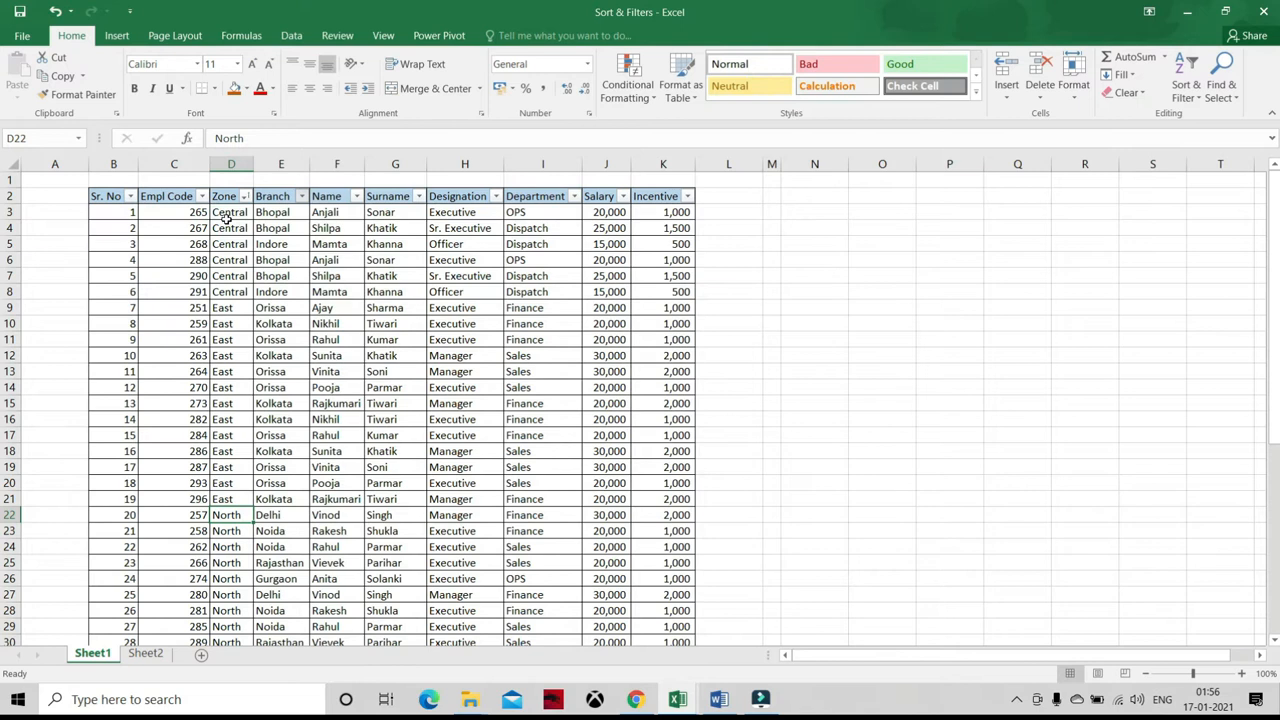
{"action": "left_click_drag", "start_coordinate": [279, 214], "coordinate": [287, 297]}
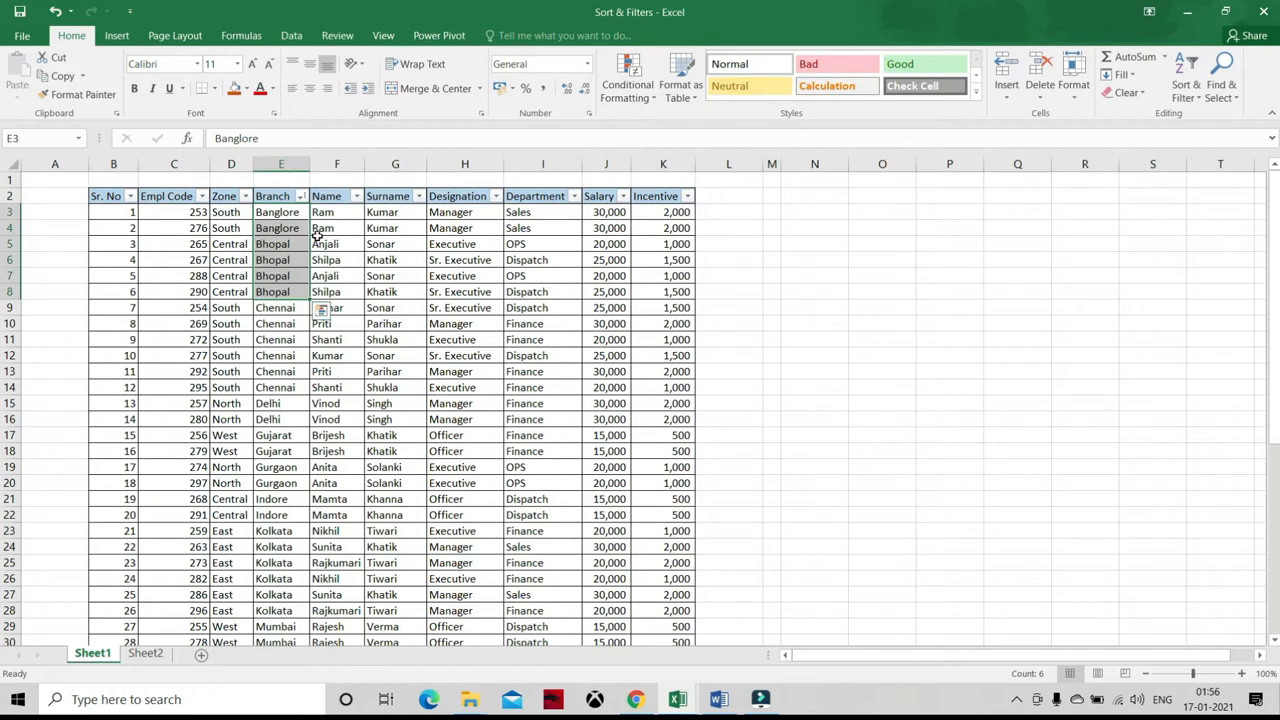
{"action": "left_click", "coordinate": [316, 240]}
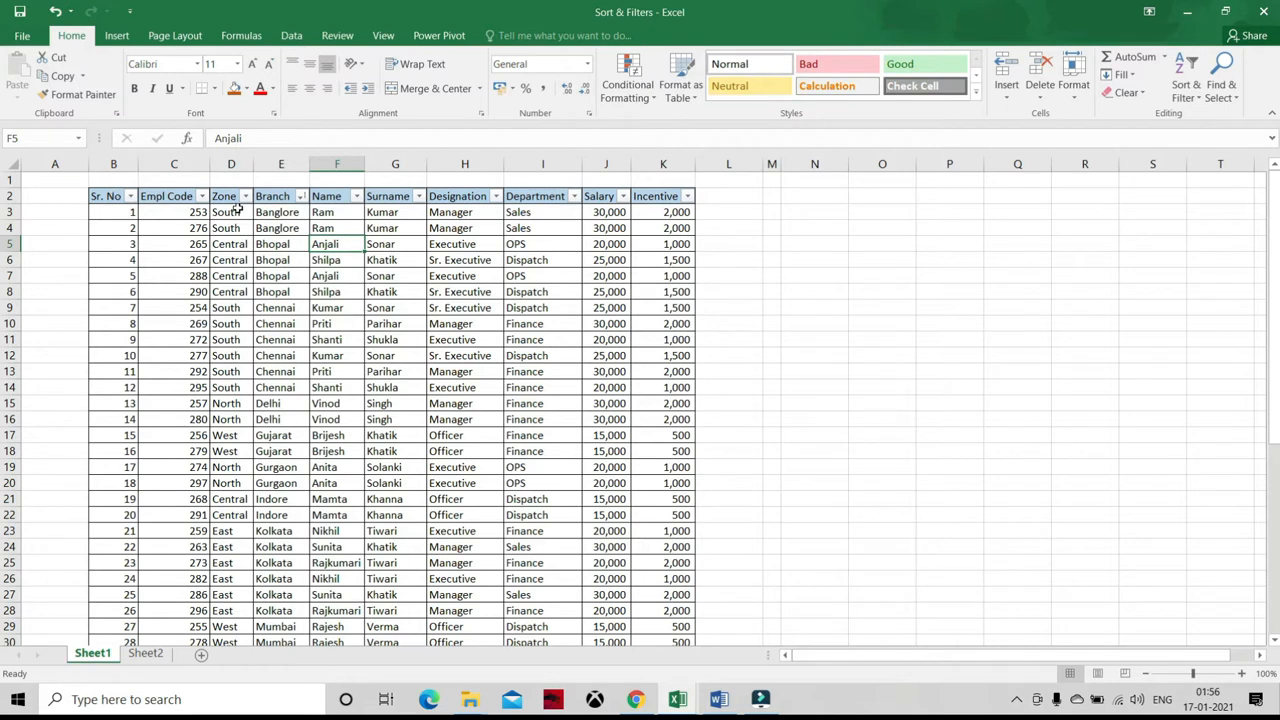
{"action": "left_click_drag", "start_coordinate": [226, 196], "coordinate": [236, 305]}
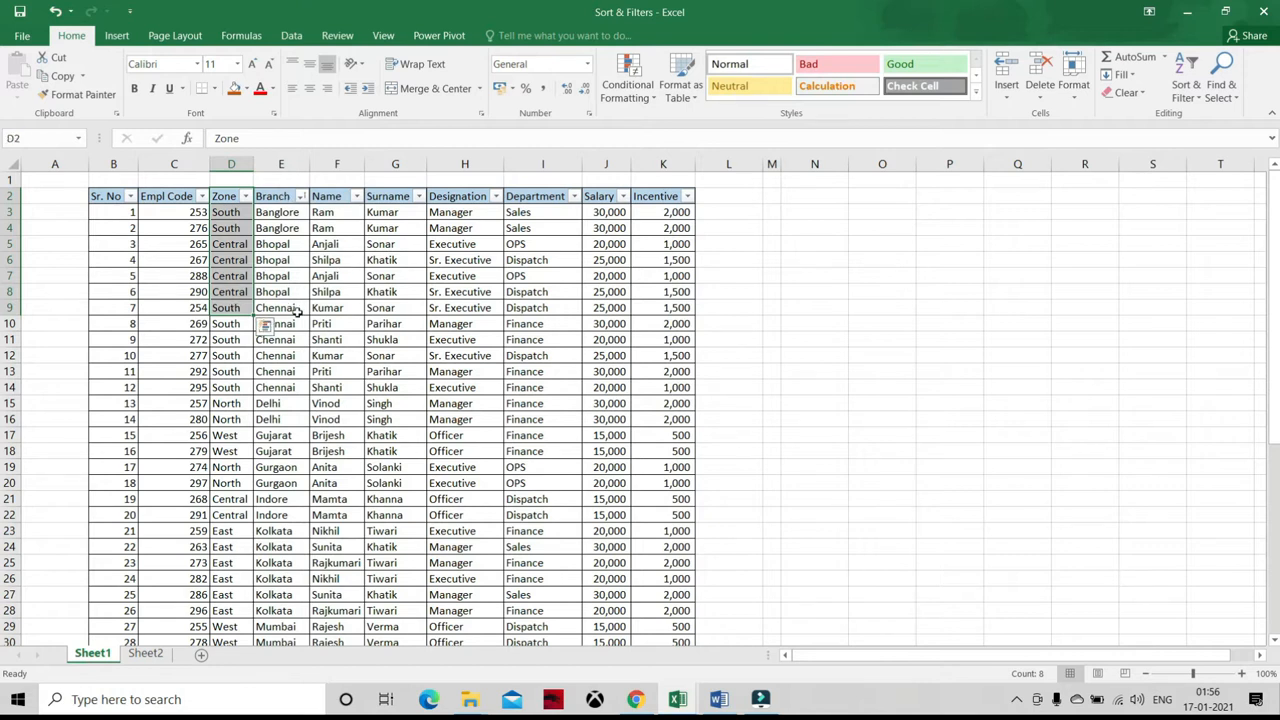
- Start a custom sort on the full employee table, keeping Branch from A to Z as the first level
{"action": "left_click_drag", "start_coordinate": [112, 200], "coordinate": [662, 671]}
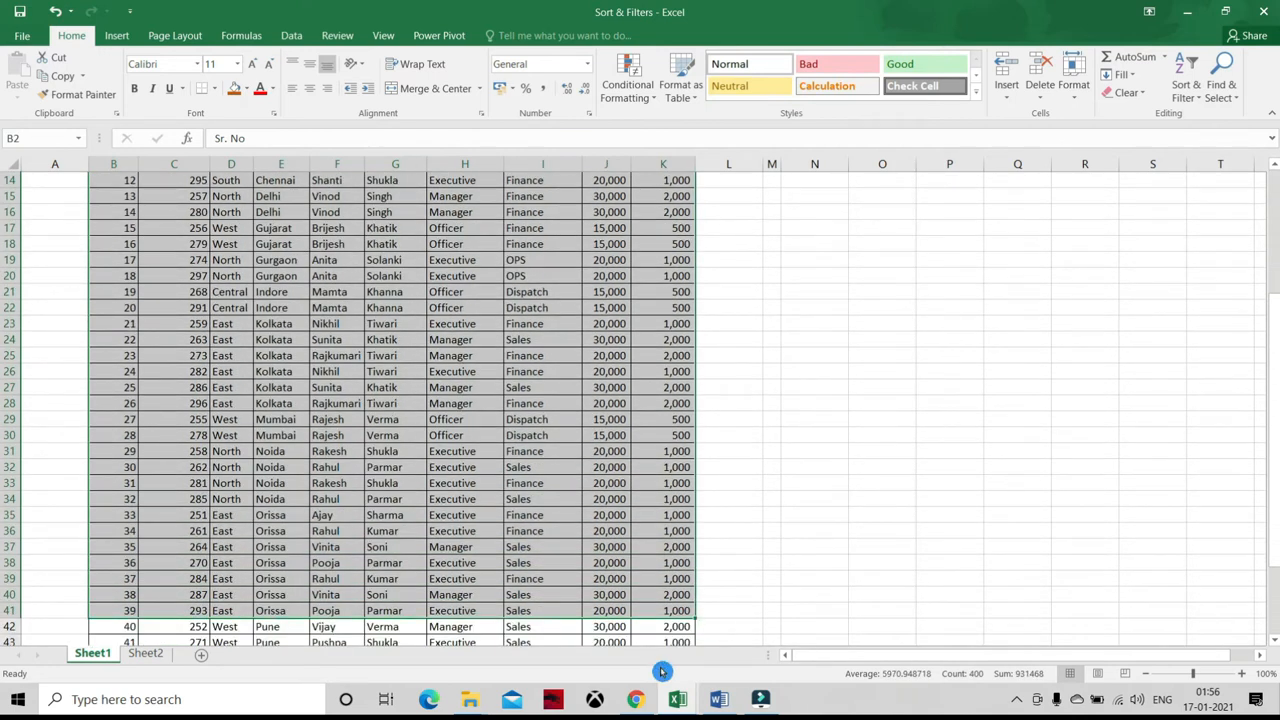
{"action": "key", "text": "ctrl+shift+Down"}
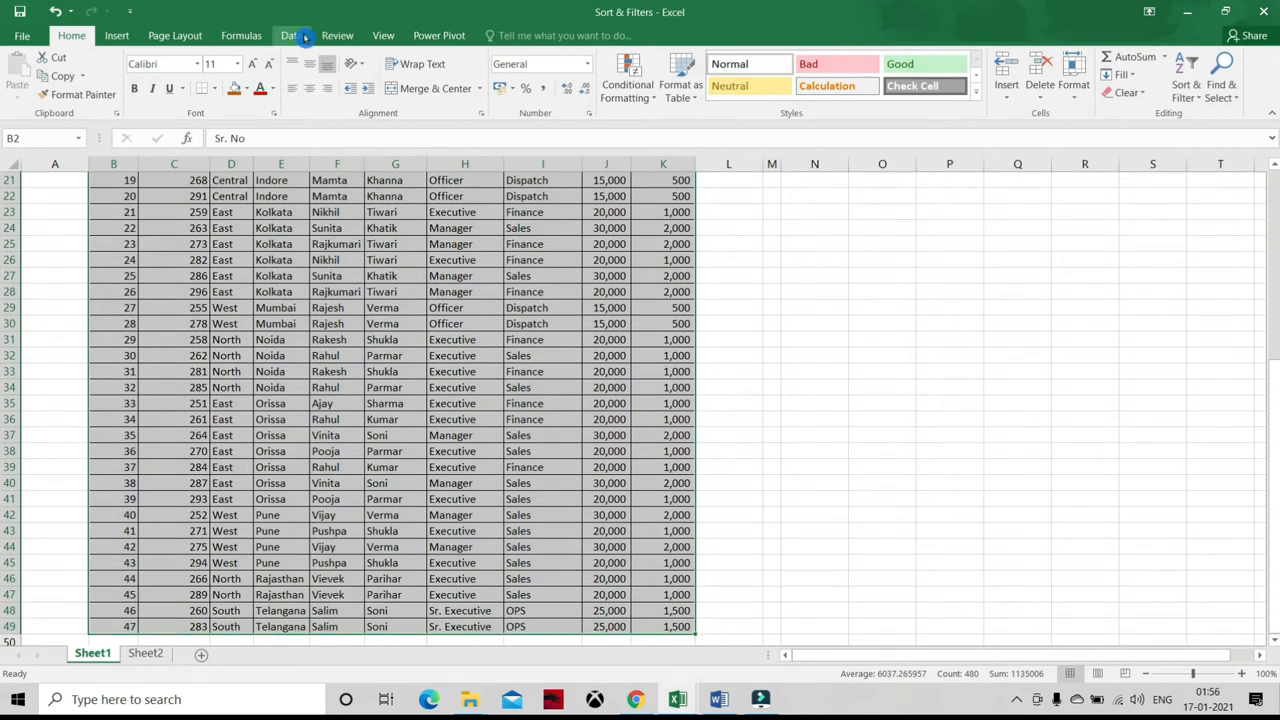
{"action": "left_click", "coordinate": [292, 36]}
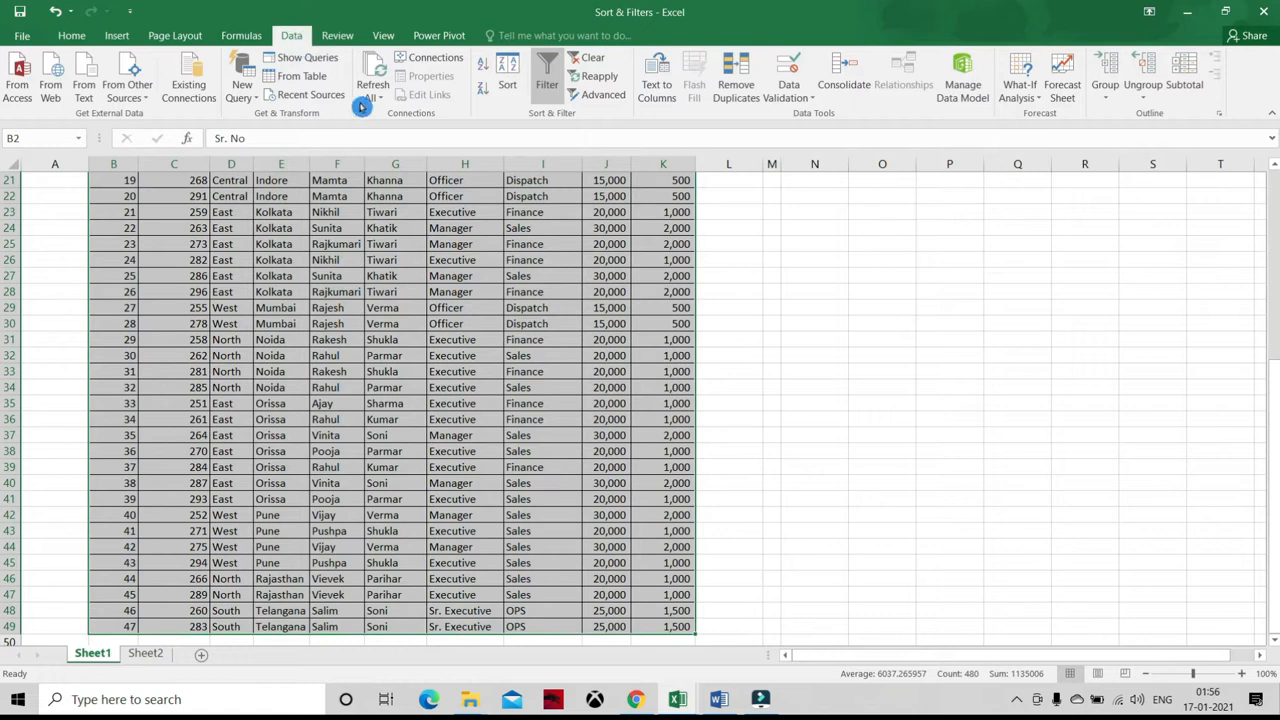
{"action": "left_click", "coordinate": [507, 82]}
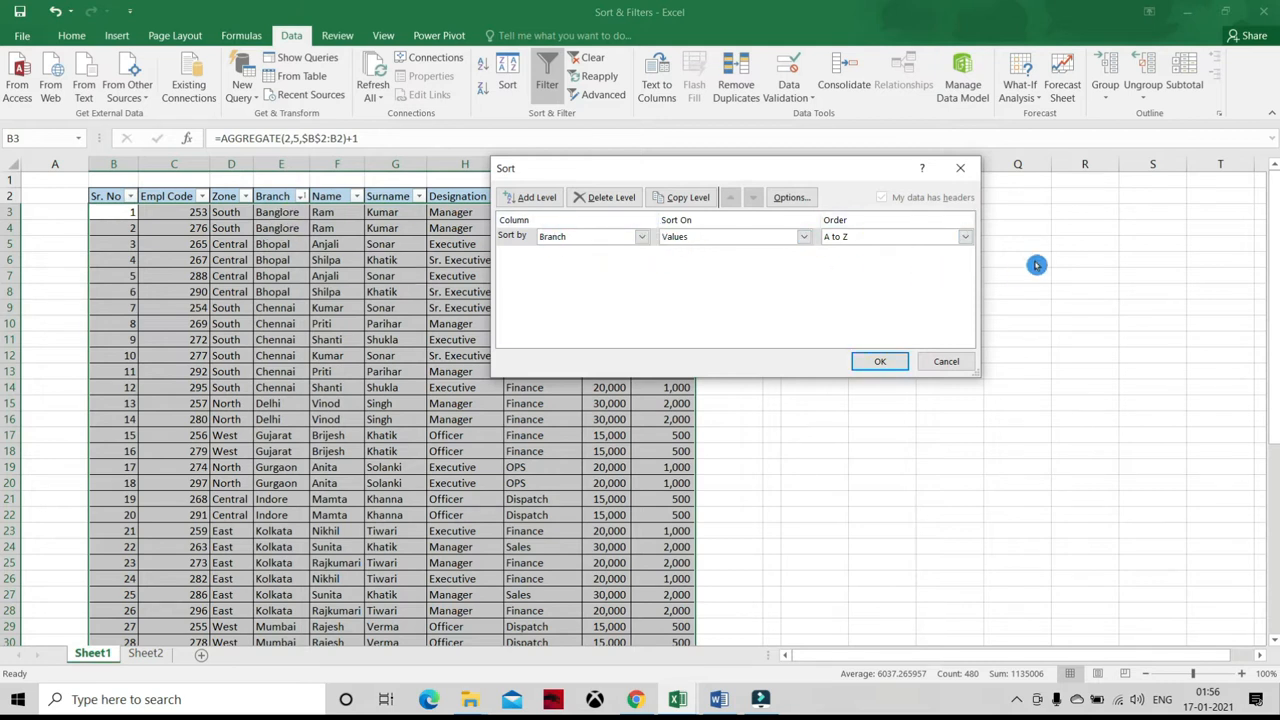
{"action": "left_click", "coordinate": [967, 237]}
{"action": "left_click", "coordinate": [968, 238]}
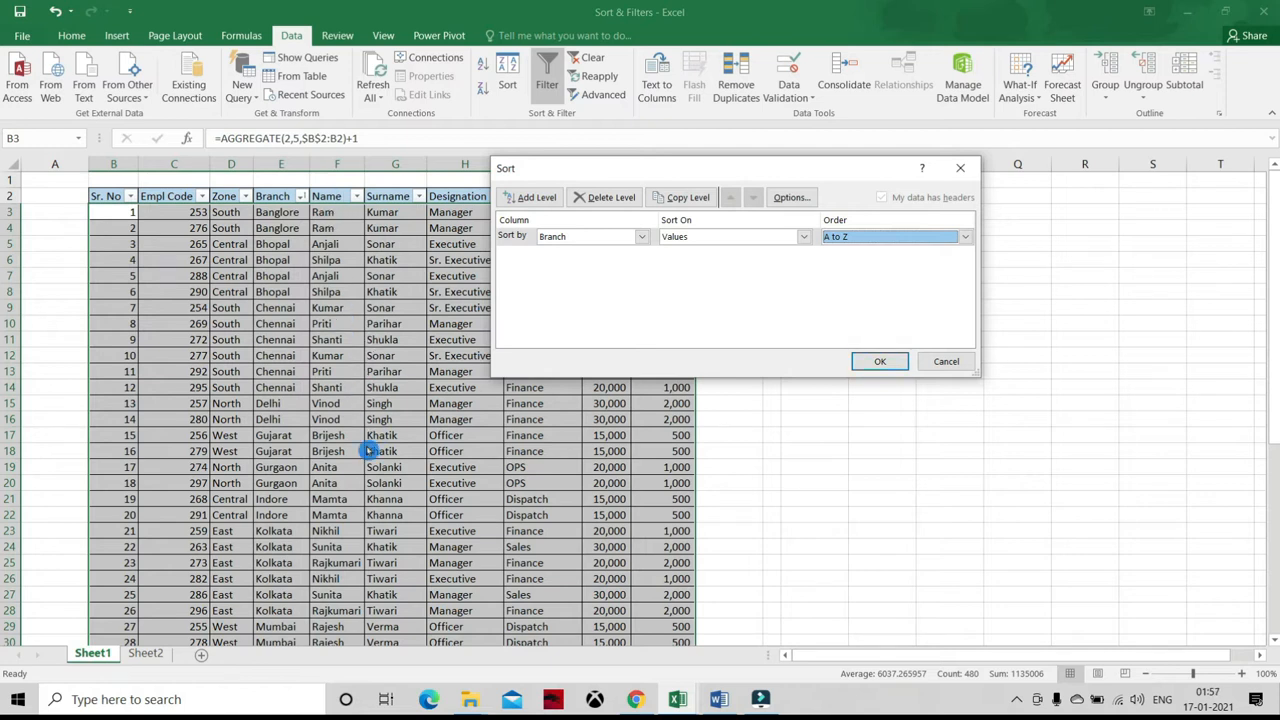
- Add a second sort level on Name by values from A to Z and apply the sort
{"action": "left_click", "coordinate": [538, 199]}
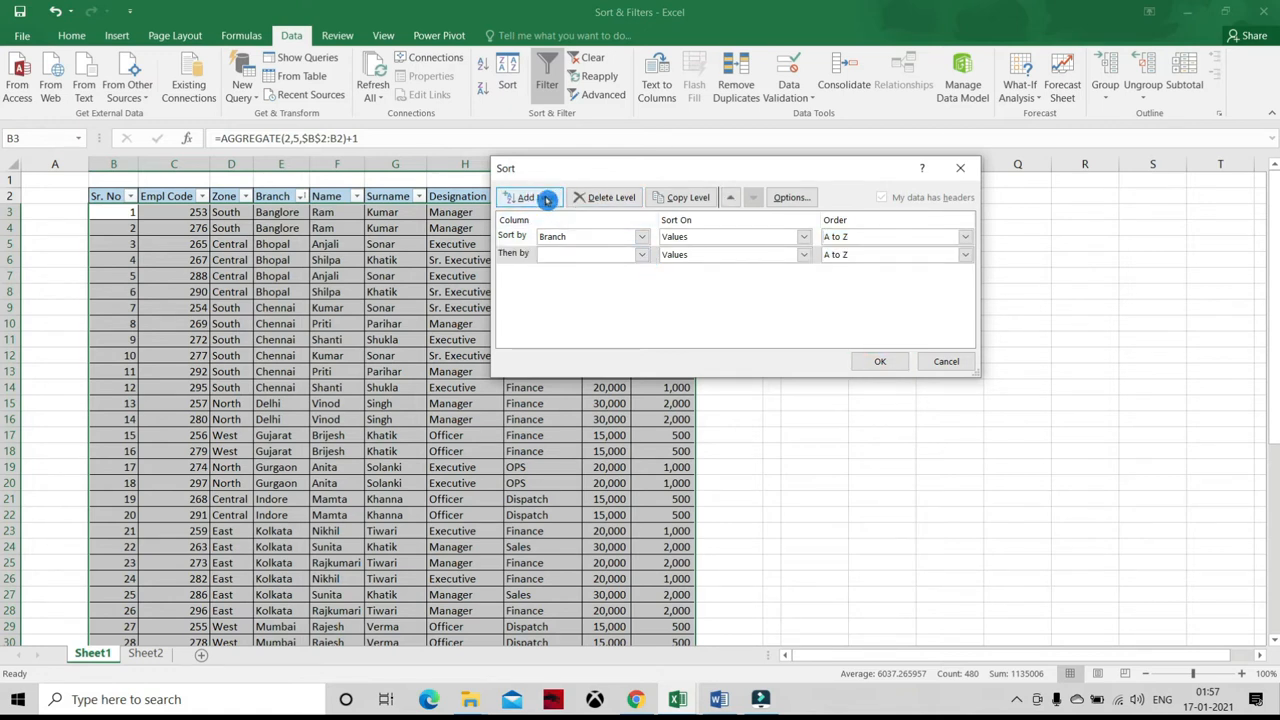
{"action": "left_click", "coordinate": [643, 256]}
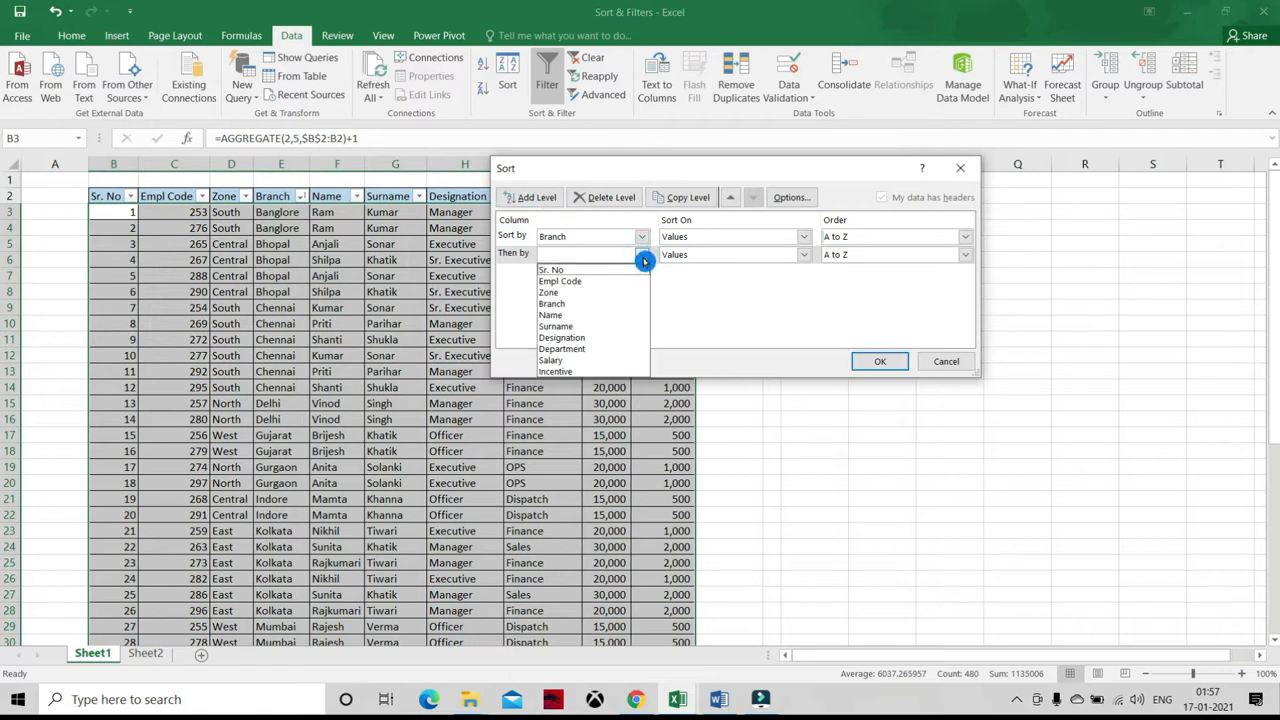
{"action": "left_click", "coordinate": [624, 316]}
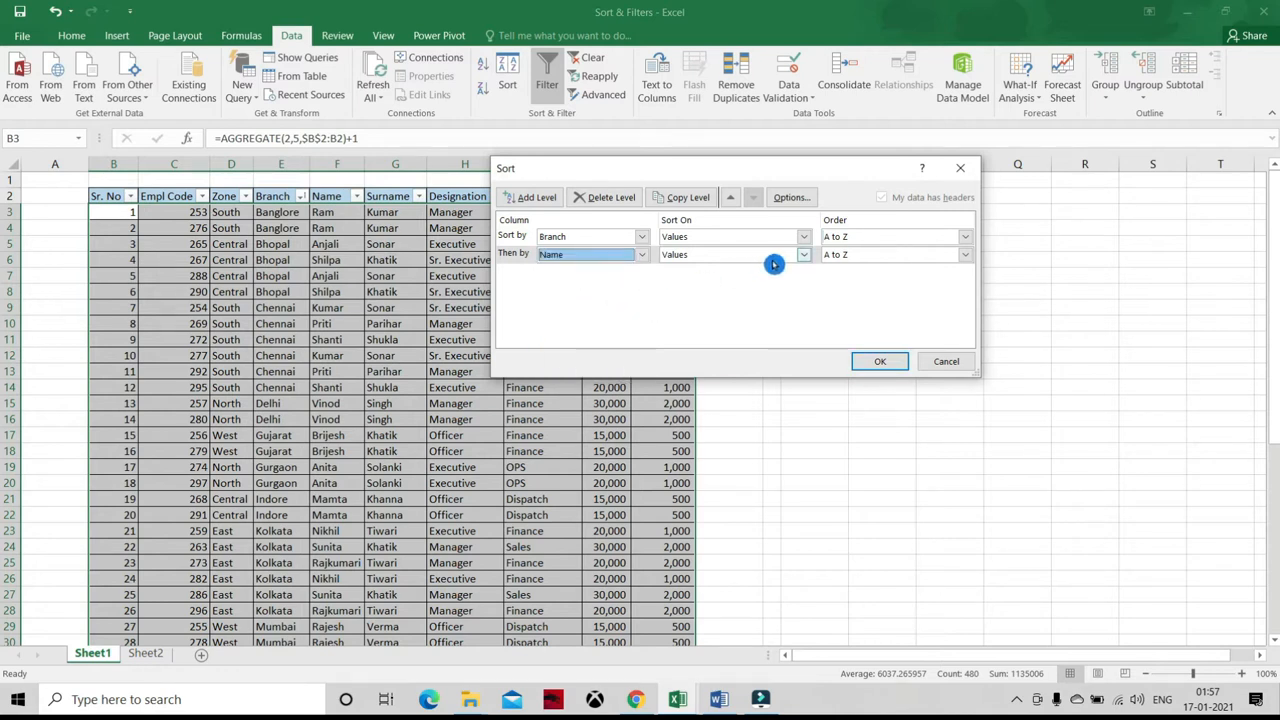
{"action": "left_click", "coordinate": [969, 257]}
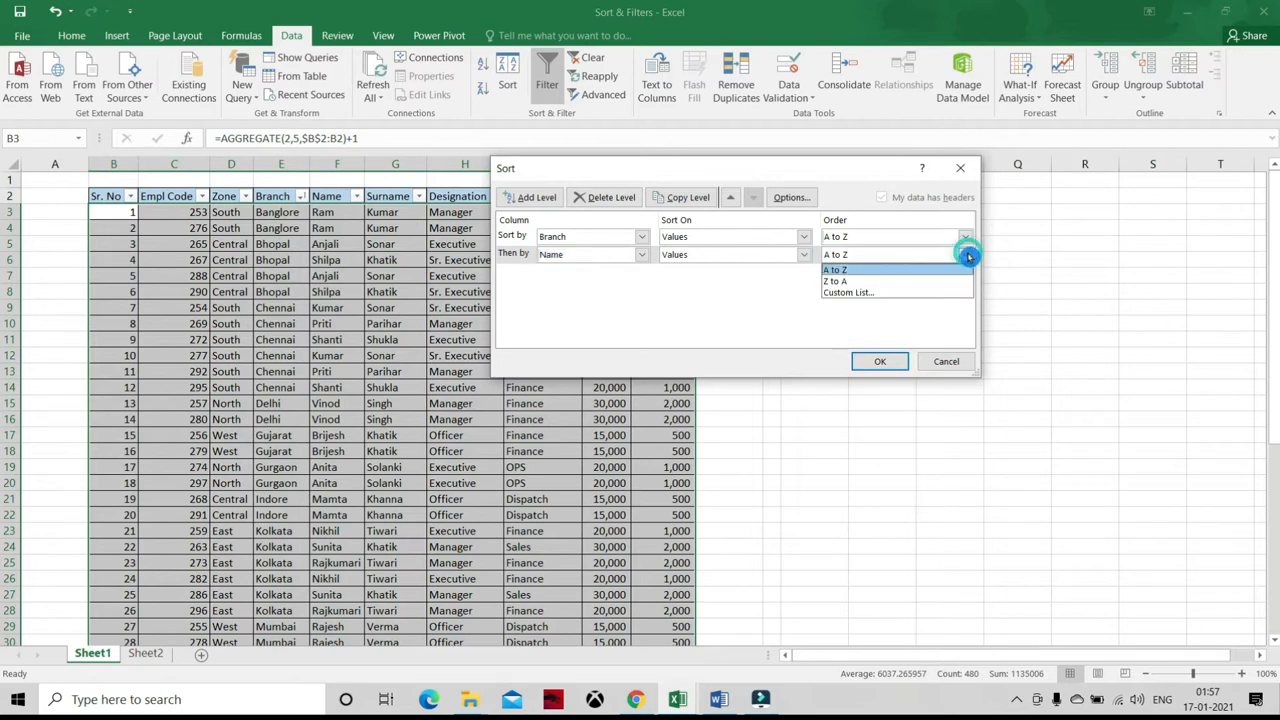
{"action": "left_click", "coordinate": [903, 271]}
{"action": "left_click", "coordinate": [879, 366]}
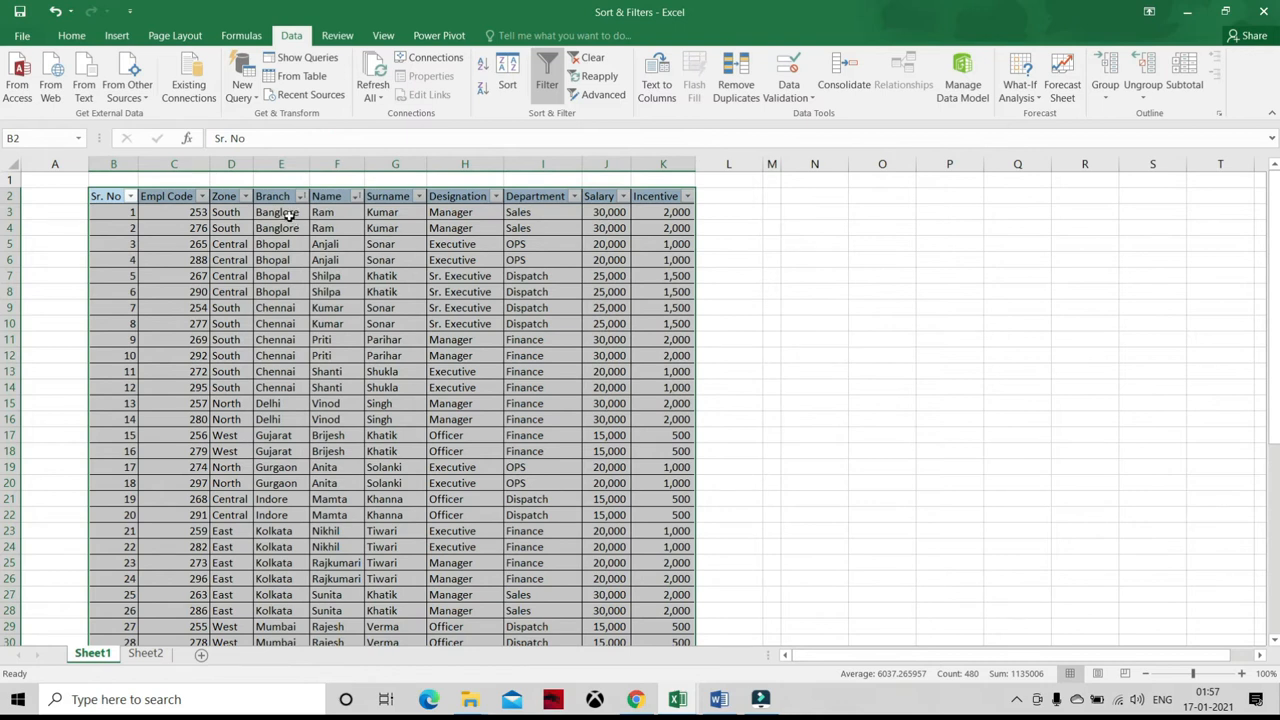
- Examine the Branch column and the Name entries within each branch to check the two-level sort order
{"action": "left_click_drag", "start_coordinate": [288, 215], "coordinate": [292, 228]}
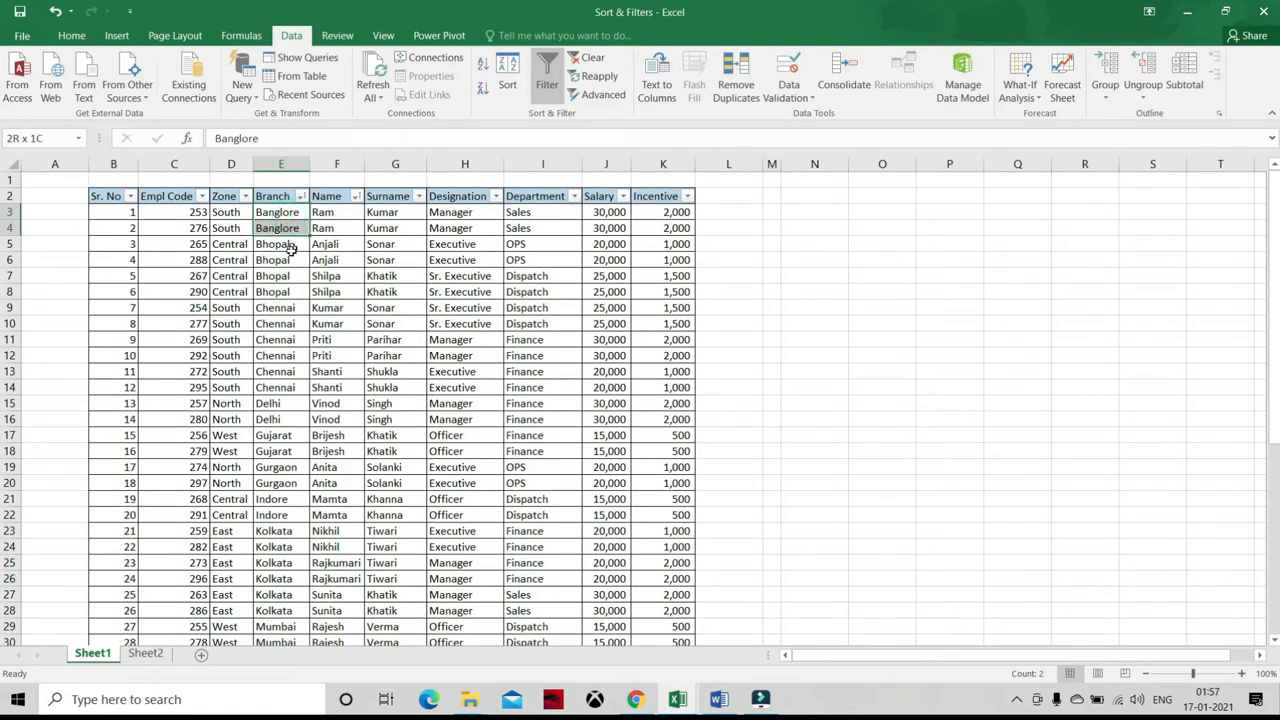
{"action": "left_click_drag", "start_coordinate": [287, 244], "coordinate": [287, 307]}
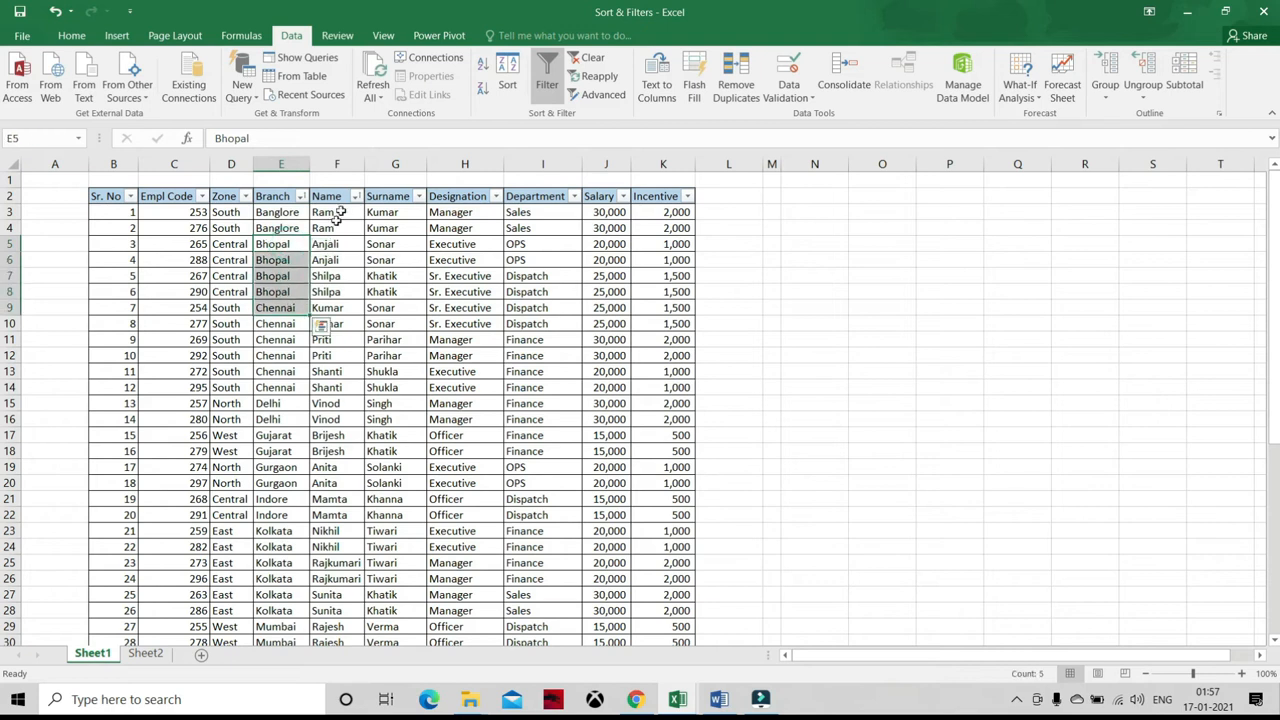
{"action": "left_click", "coordinate": [288, 258]}
{"action": "left_click_drag", "start_coordinate": [340, 244], "coordinate": [342, 265]}
{"action": "left_click_drag", "start_coordinate": [342, 271], "coordinate": [342, 271]}
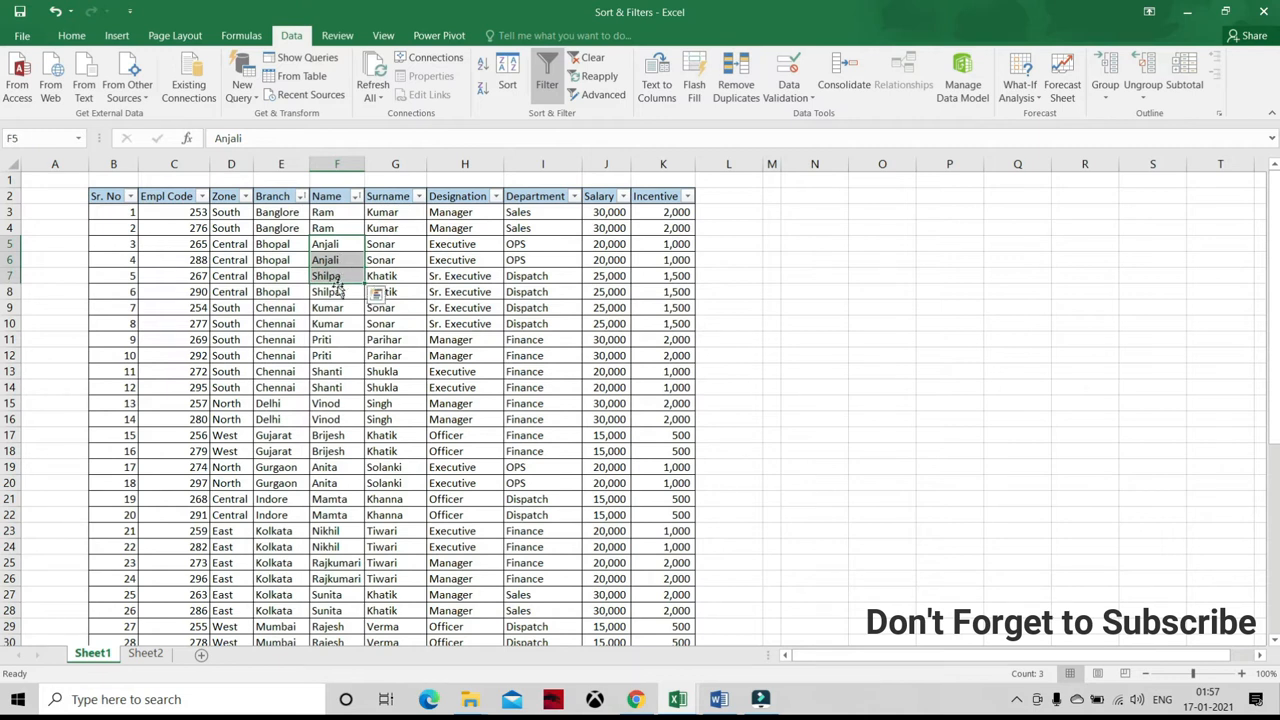
{"action": "left_click", "coordinate": [336, 292]}
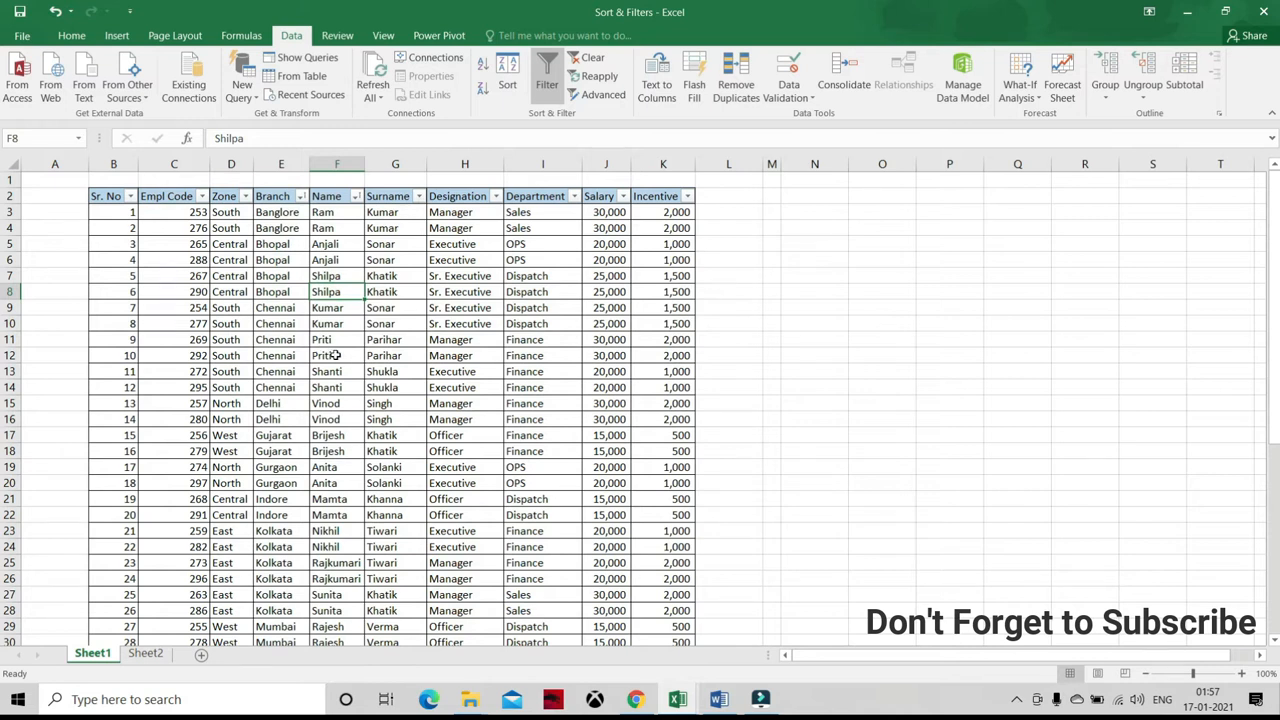
- Sort the employee table by Incentive from smallest to largest, and again by Salary from smallest to largest
{"action": "left_click", "coordinate": [688, 197]}
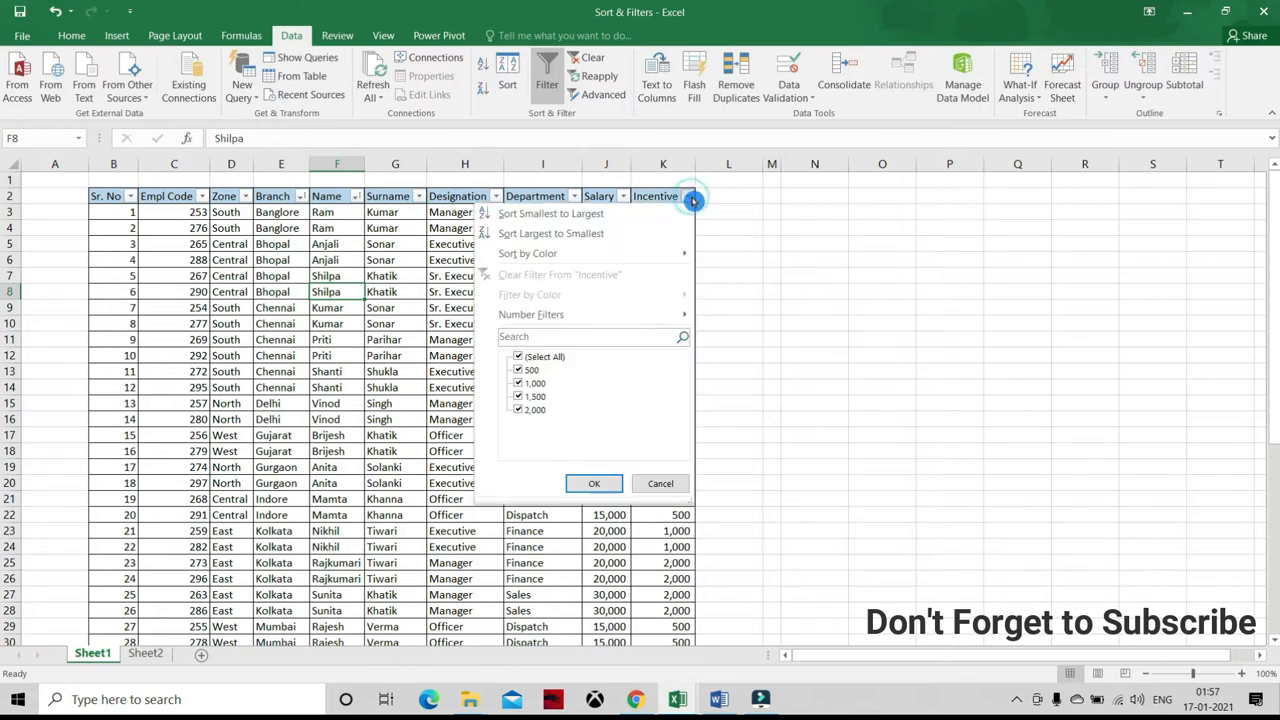
{"action": "left_click", "coordinate": [631, 219]}
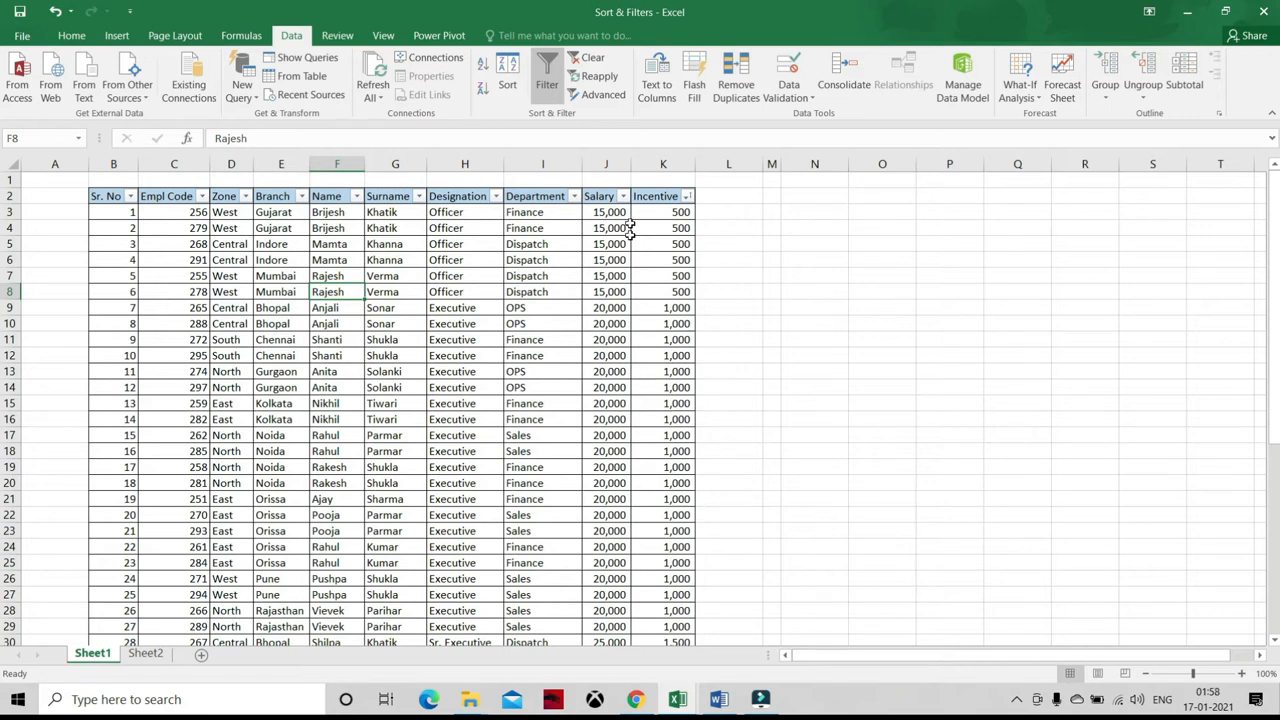
{"action": "left_click", "coordinate": [623, 196]}
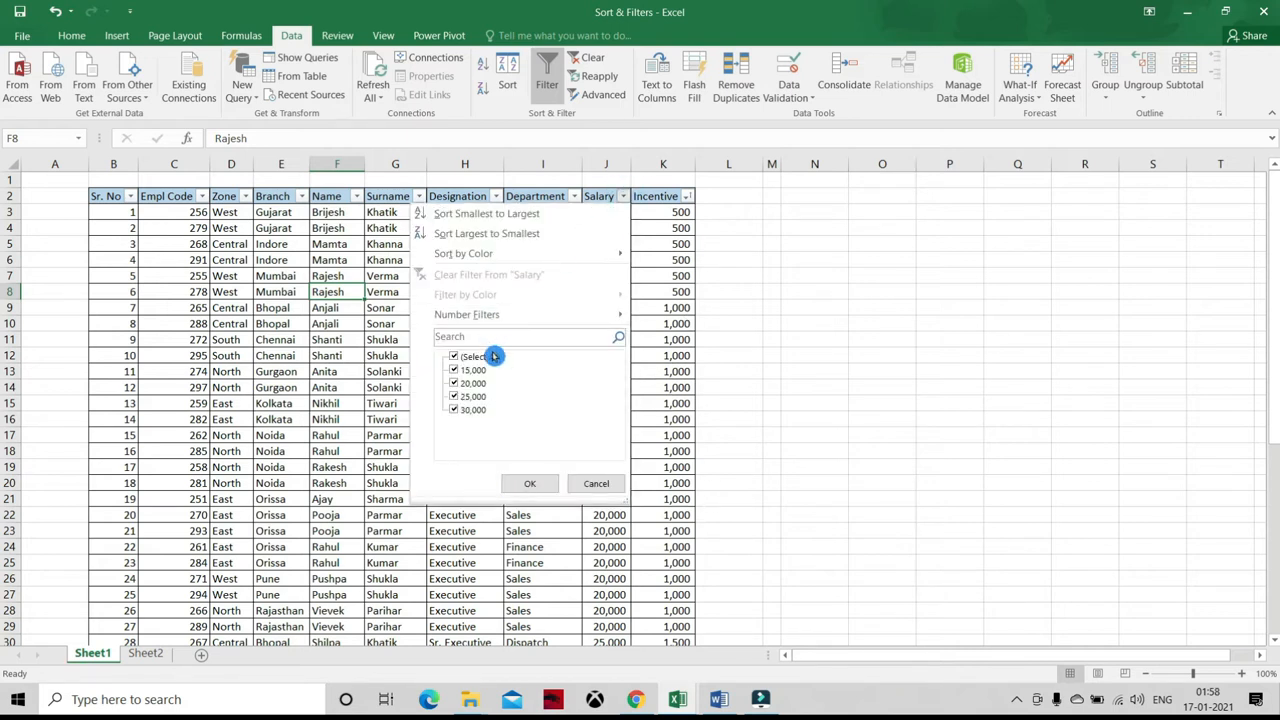
{"action": "left_click", "coordinate": [565, 215]}
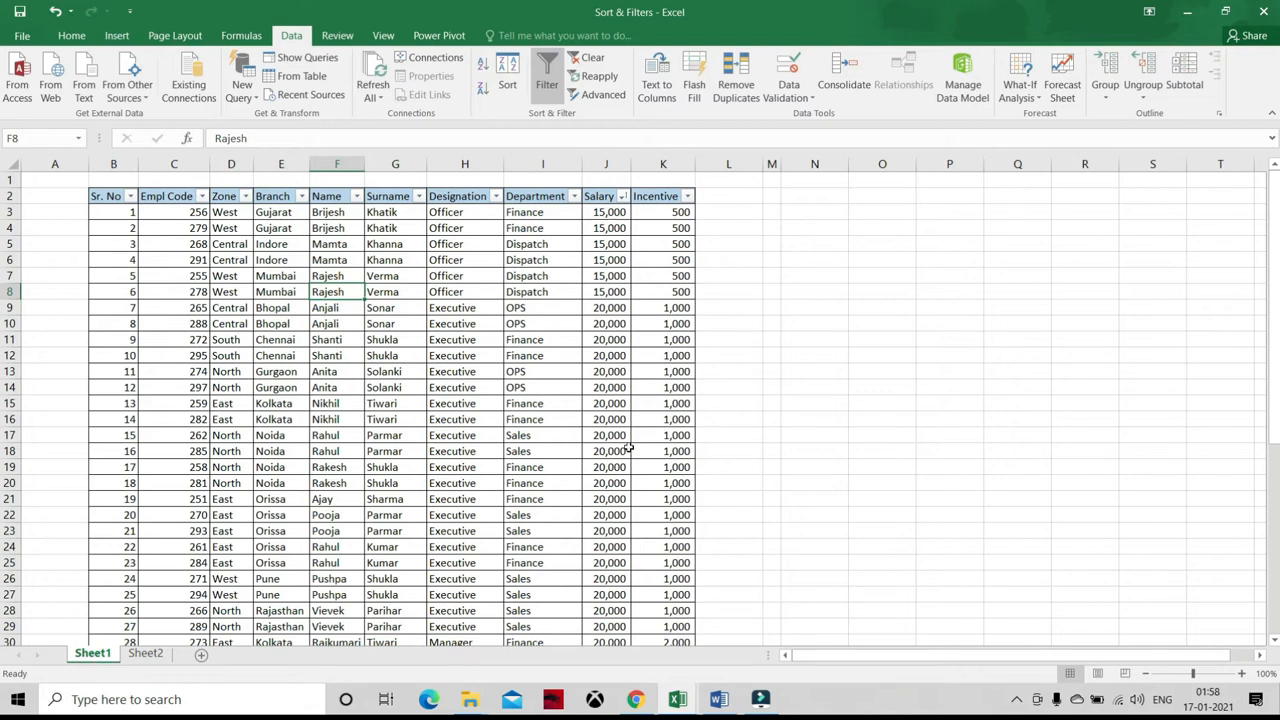
- Examine the Salary order down to the last row and view the Salary column's sort and filter options
{"action": "scroll", "coordinate": [5, 380], "scroll_direction": "down", "scroll_amount": 6}
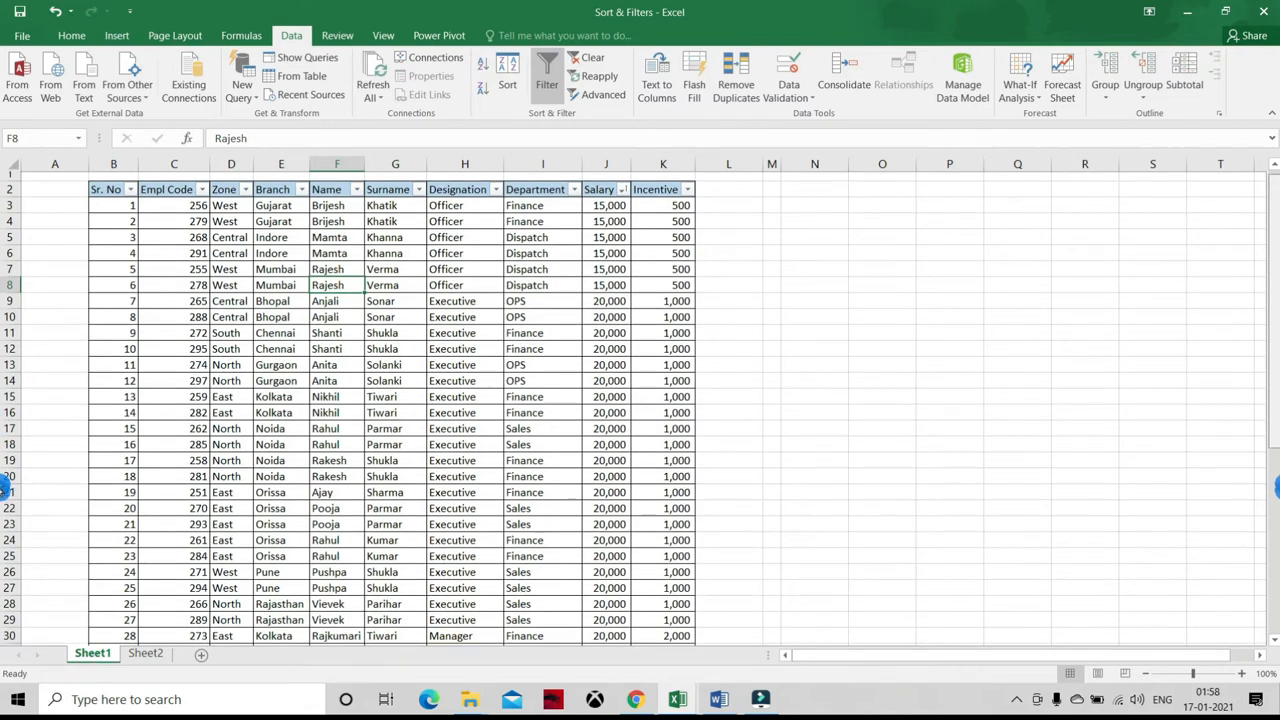
{"action": "scroll", "coordinate": [5, 580], "scroll_direction": "down", "scroll_amount": 1}
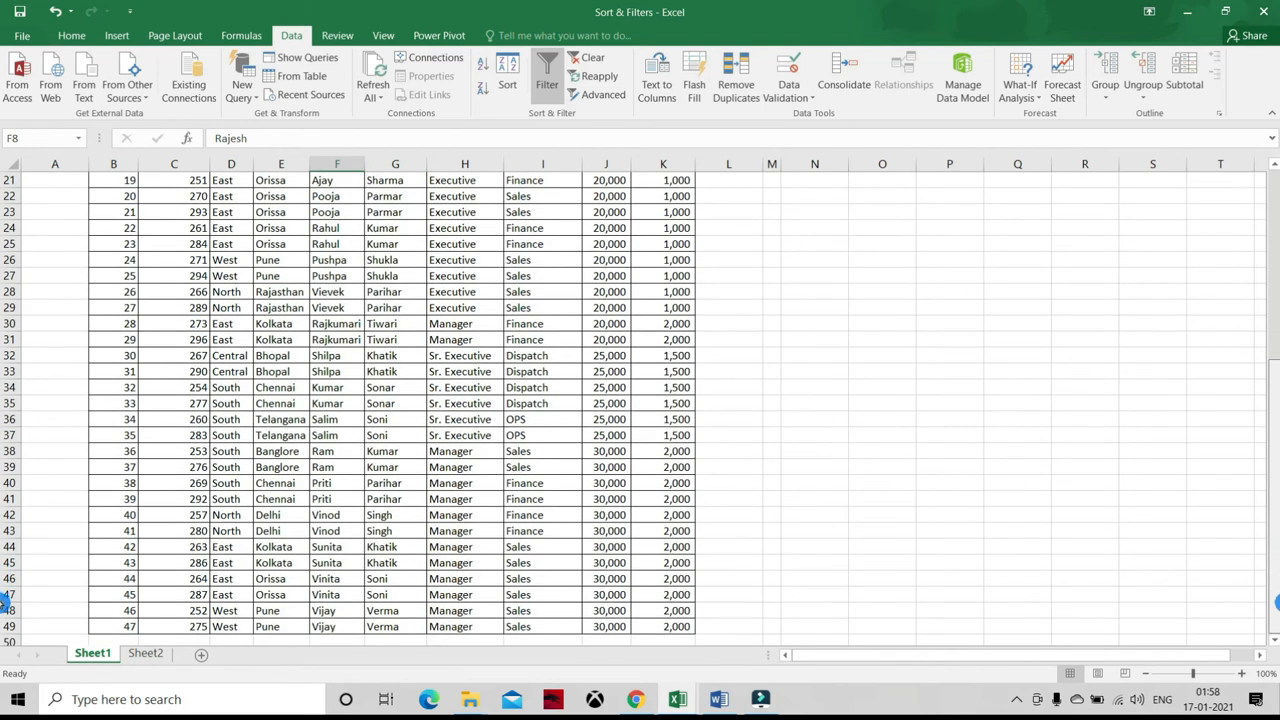
{"action": "scroll", "coordinate": [5, 600], "scroll_direction": "up", "scroll_amount": 7}
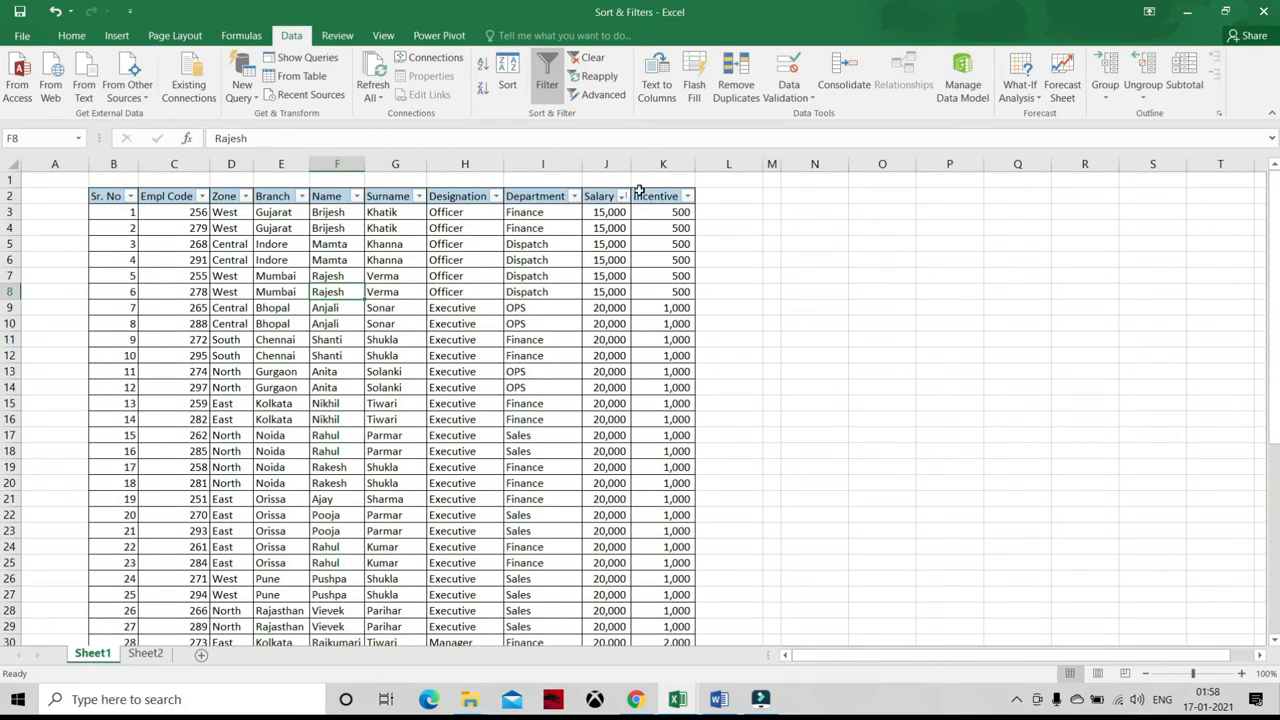
{"action": "left_click", "coordinate": [622, 197]}
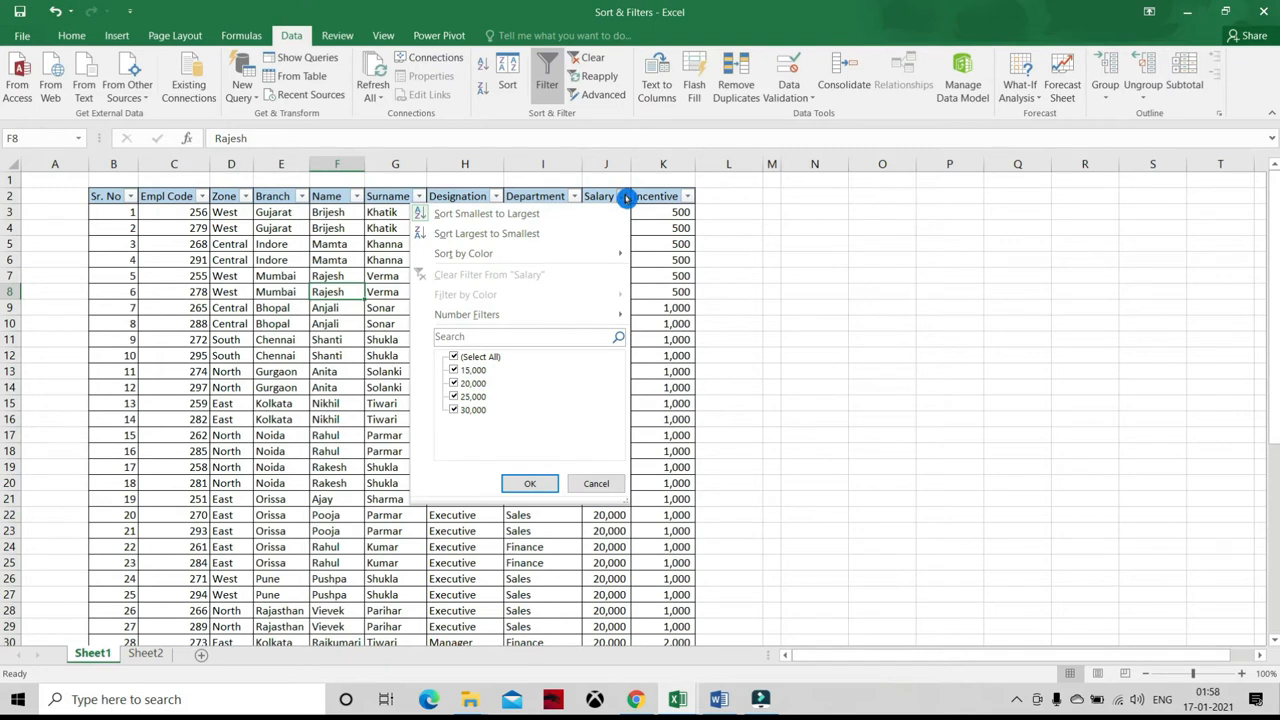
{"action": "left_click", "coordinate": [626, 197]}
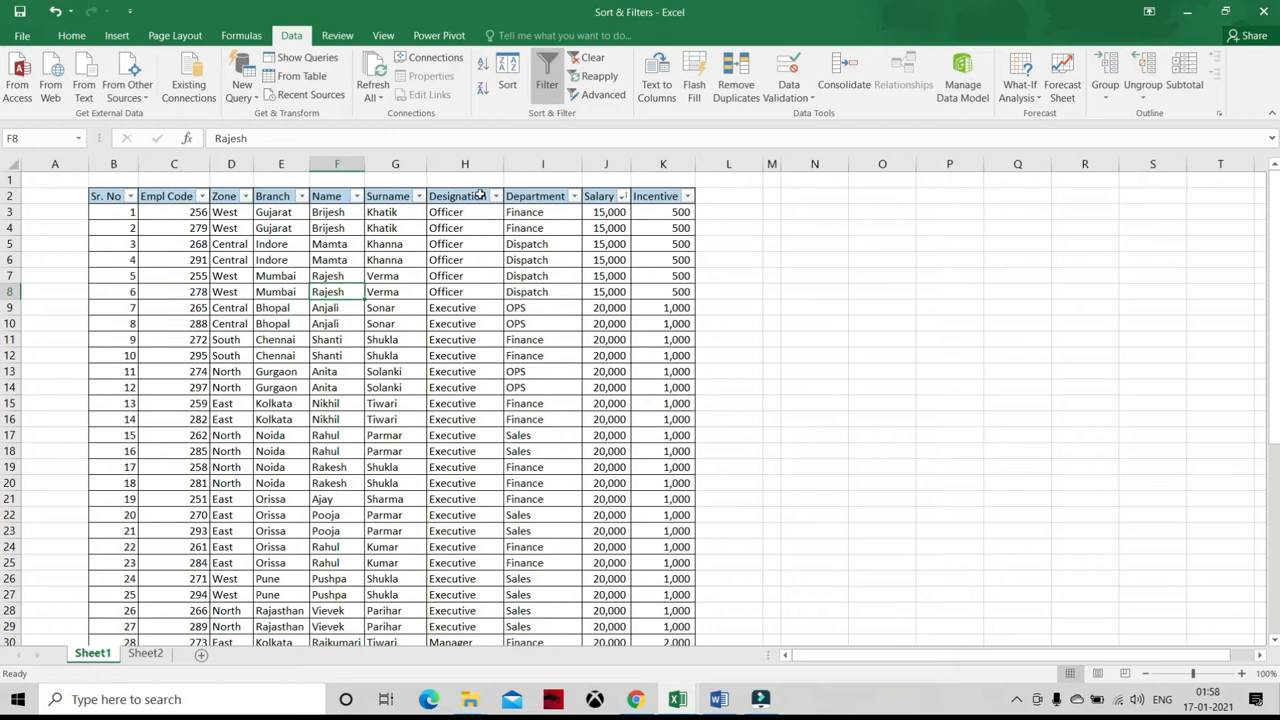
- Filter the Branch column to show only Gujarat and check the filtered rows
{"action": "left_click", "coordinate": [300, 197]}
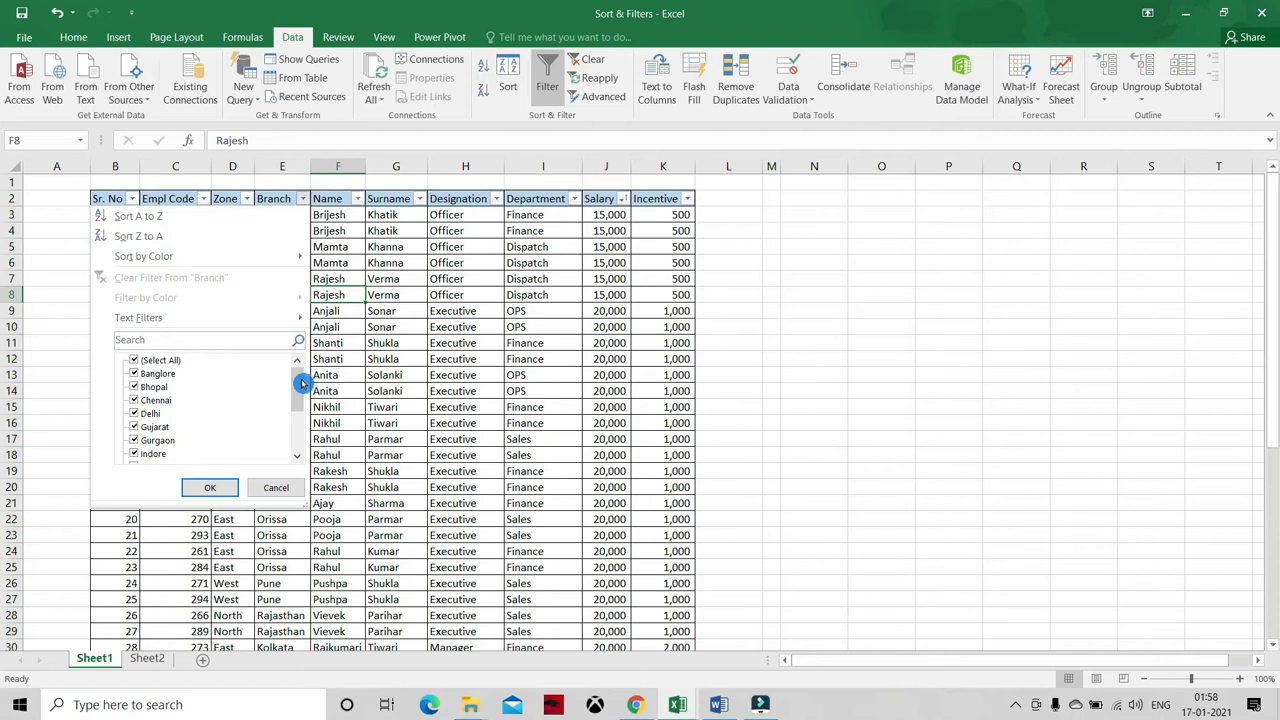
{"action": "left_click", "coordinate": [302, 200]}
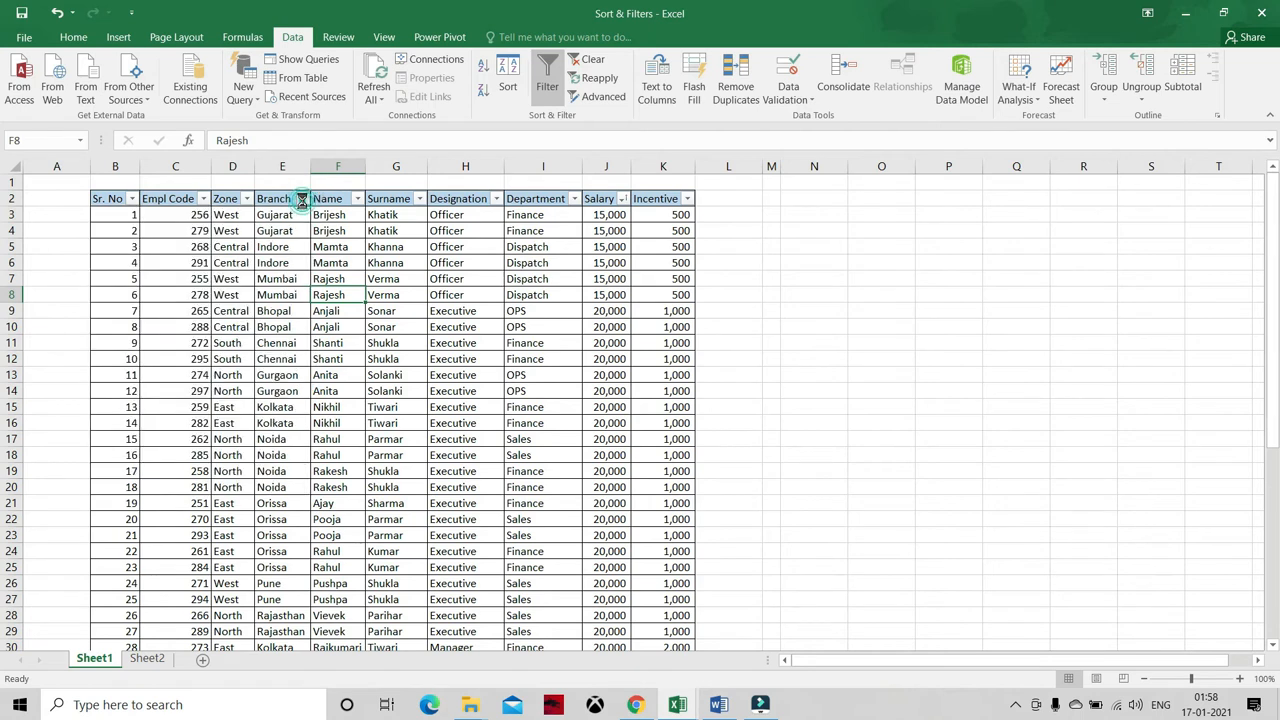
{"action": "left_click", "coordinate": [302, 200]}
{"action": "left_click_drag", "start_coordinate": [294, 394], "coordinate": [310, 368]}
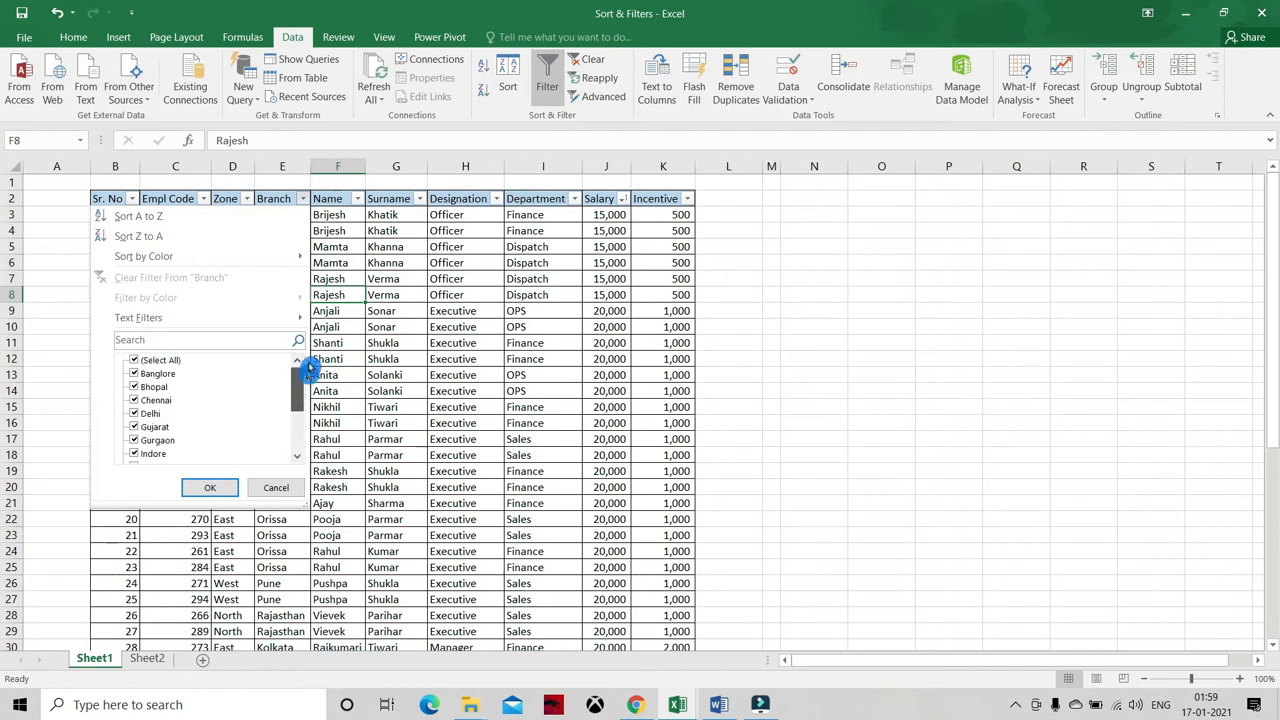
{"action": "left_click", "coordinate": [134, 360]}
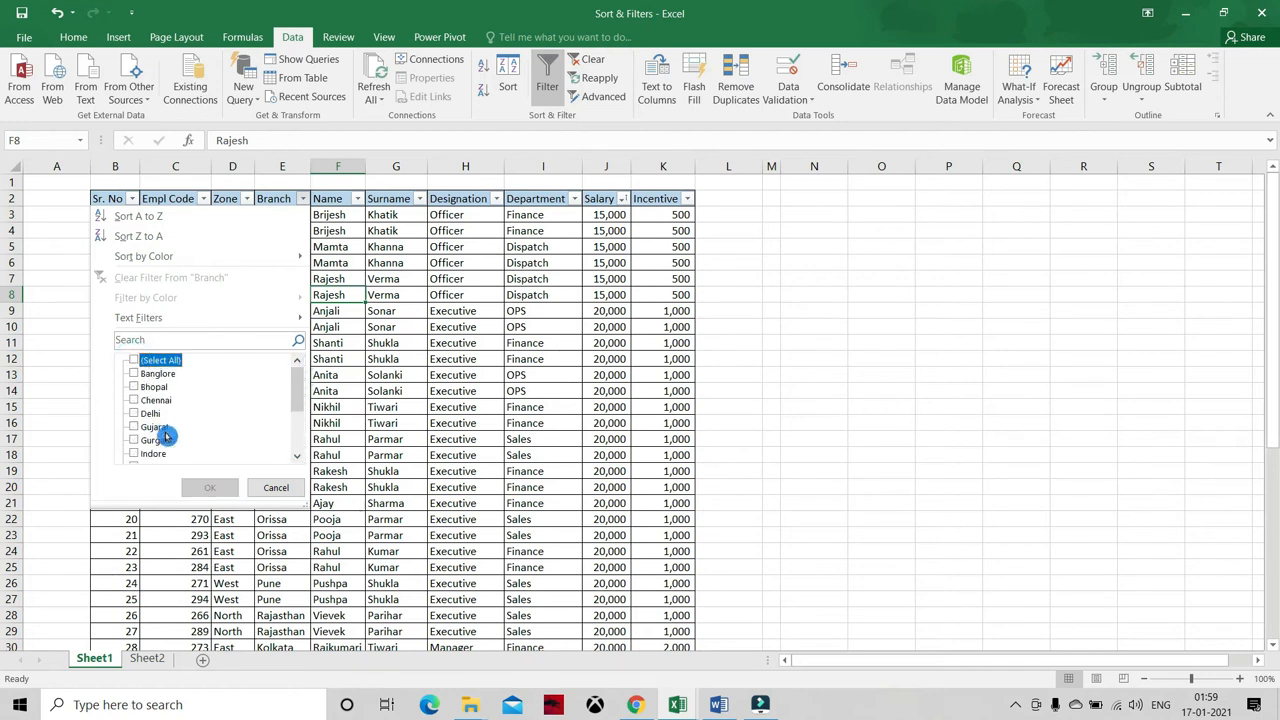
{"action": "left_click", "coordinate": [134, 427]}
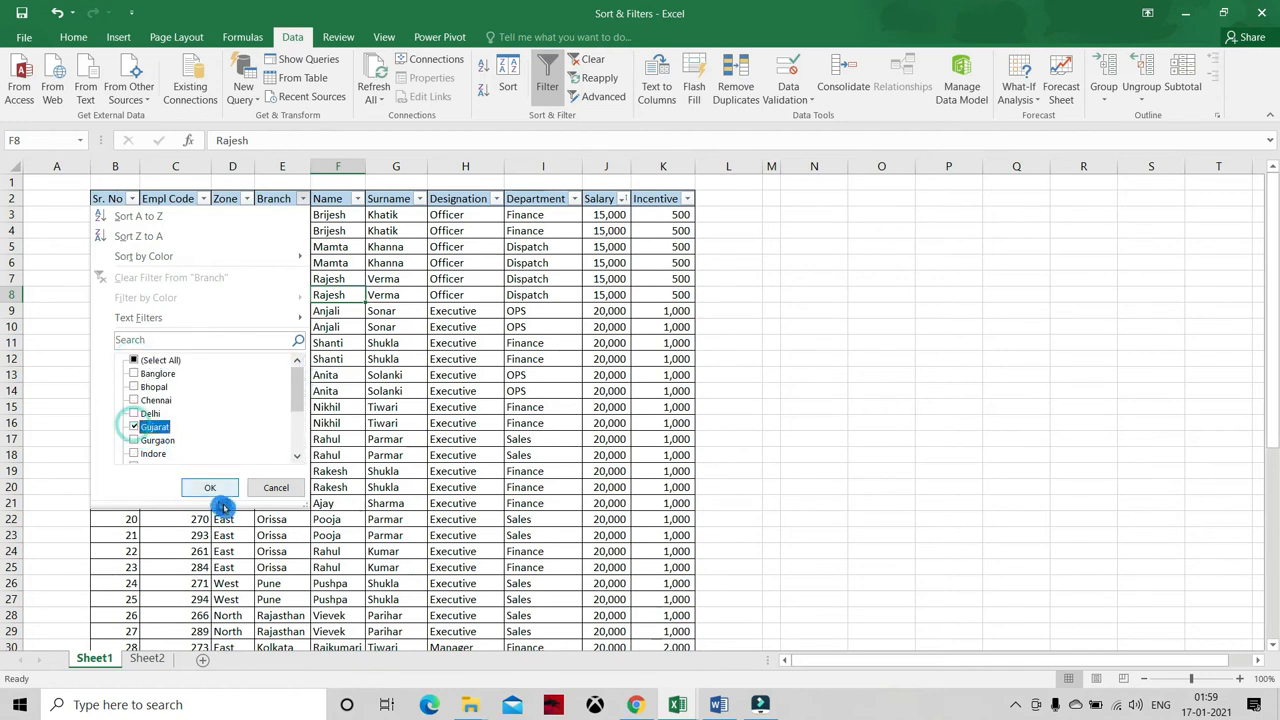
{"action": "left_click", "coordinate": [213, 487]}
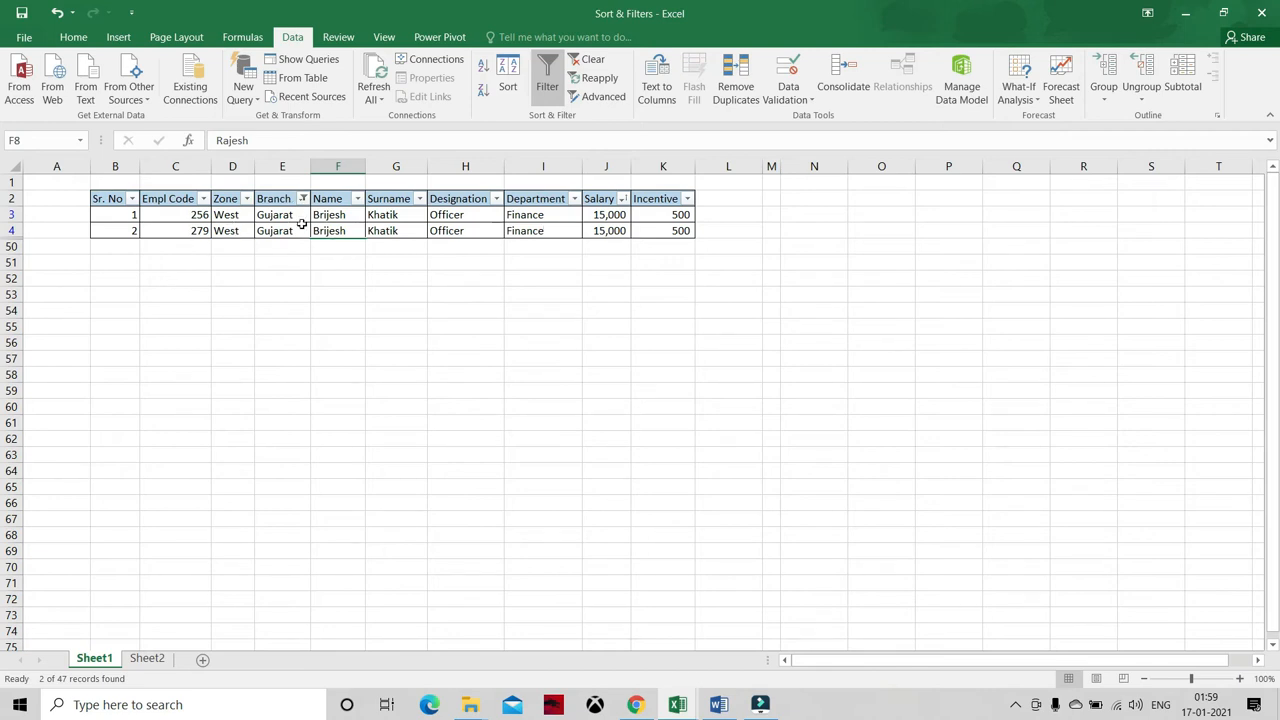
{"action": "left_click_drag", "start_coordinate": [296, 217], "coordinate": [297, 245]}
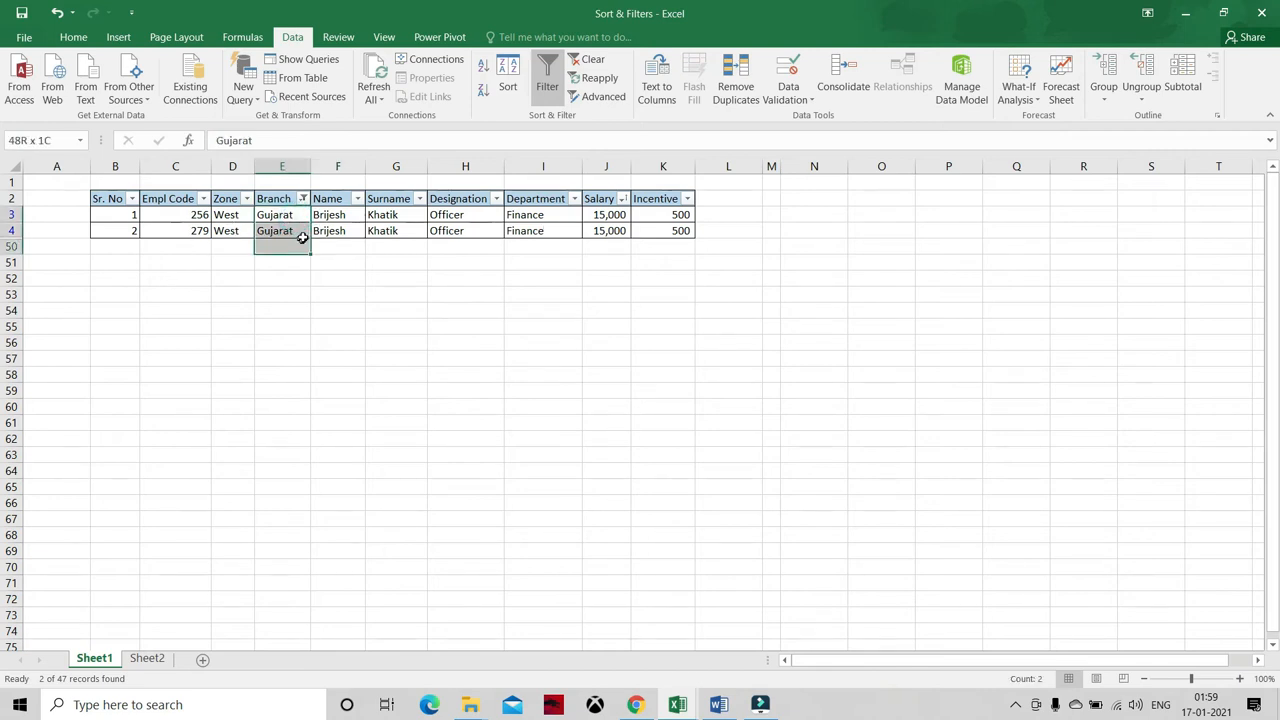
{"action": "left_click", "coordinate": [501, 230]}
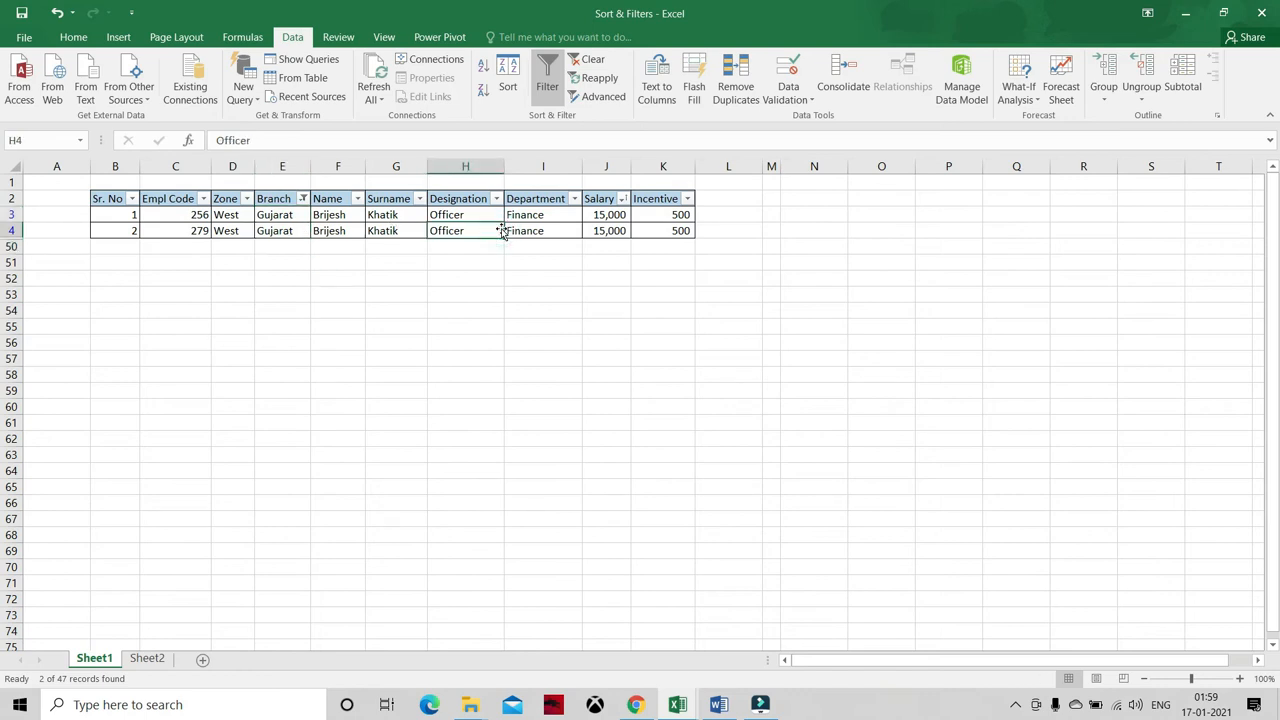
- Change the Branch filter to show only Orissa
{"action": "left_click", "coordinate": [303, 198]}
{"action": "scroll", "coordinate": [171, 440], "scroll_direction": "down", "scroll_amount": 5}
{"action": "left_click", "coordinate": [150, 414]}
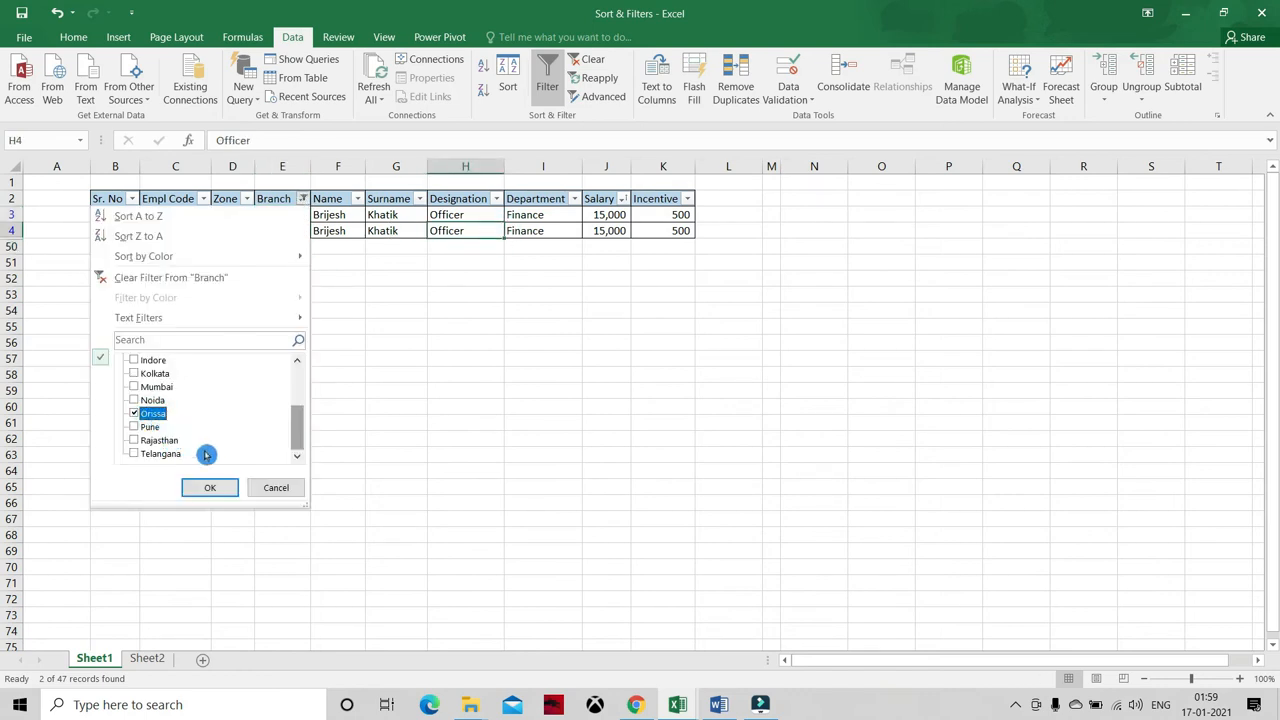
{"action": "left_click", "coordinate": [210, 487]}
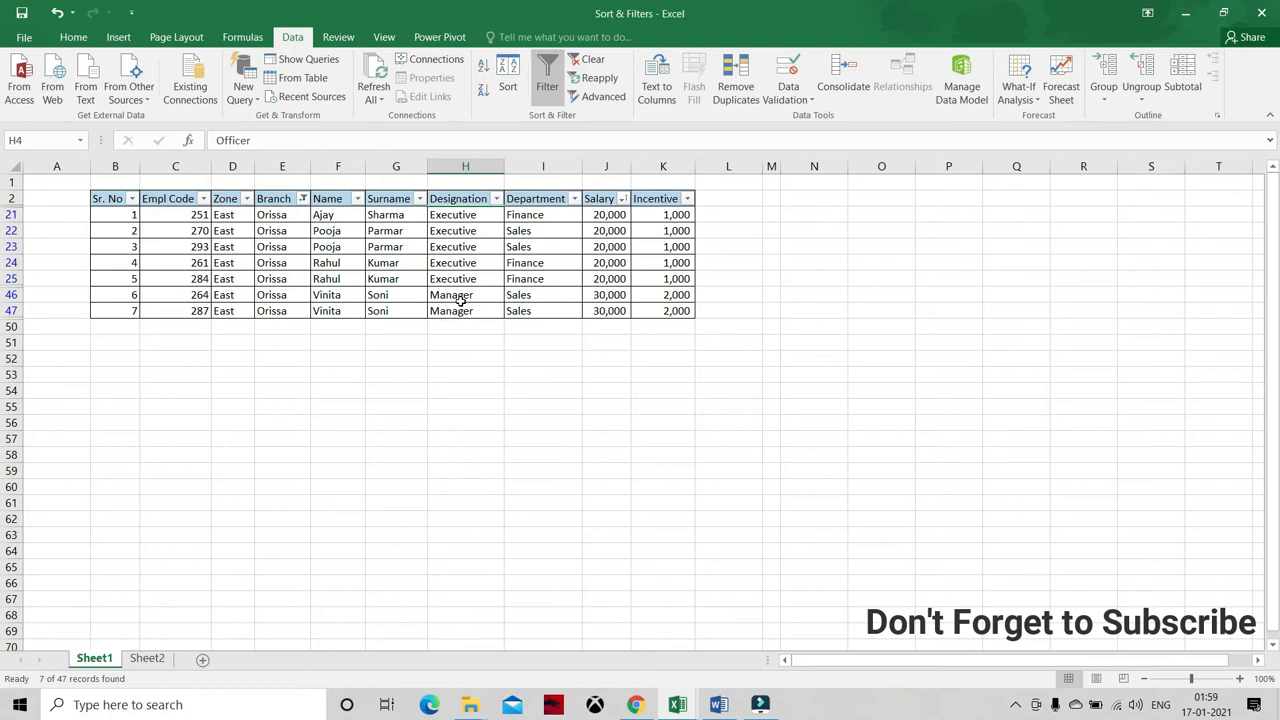
{"action": "left_click", "coordinate": [303, 198]}
{"action": "left_click", "coordinate": [130, 359]}
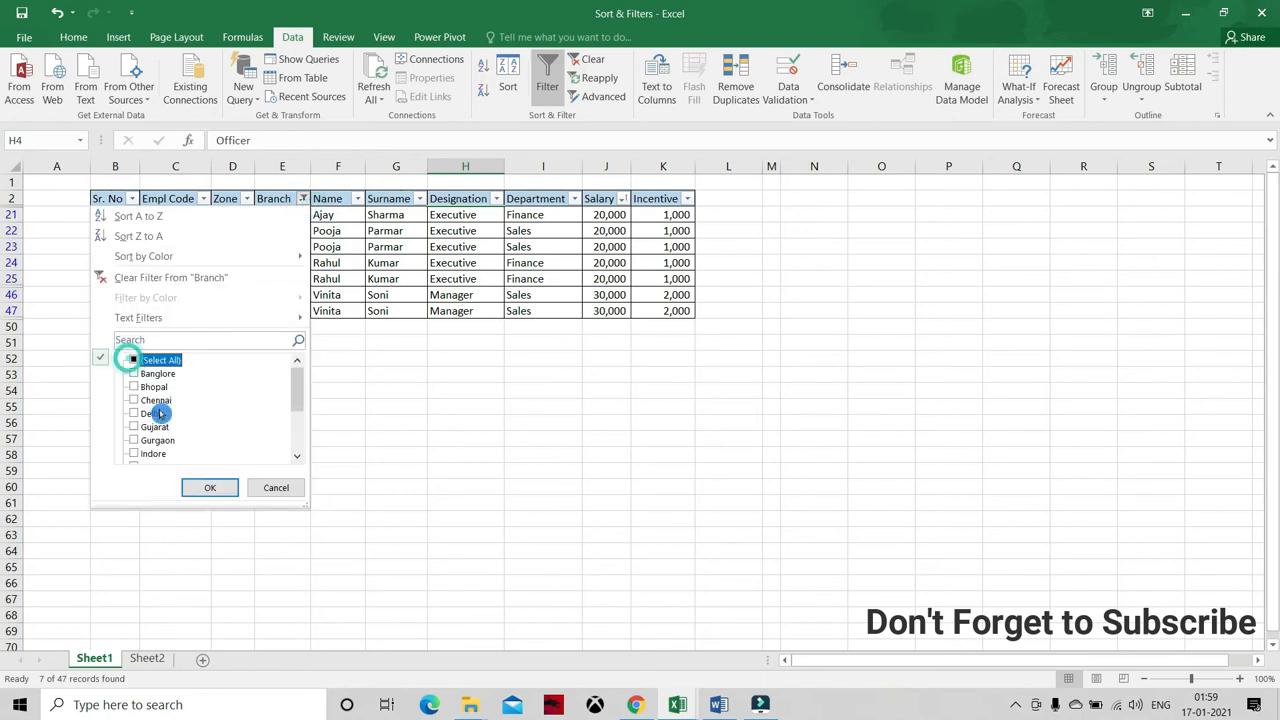
{"action": "left_click", "coordinate": [210, 487]}
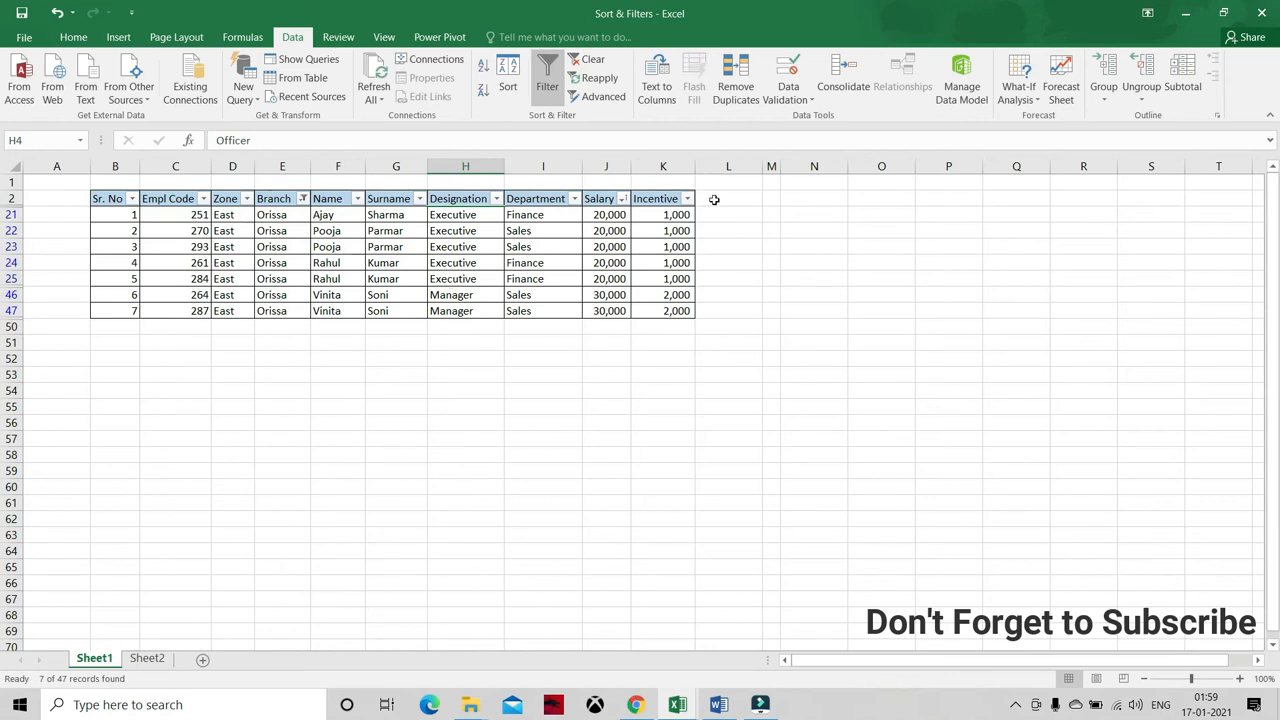
- Filter the Salary column of the Orissa rows to show only 20,000 and check the filtered salaries
{"action": "left_click", "coordinate": [622, 198]}
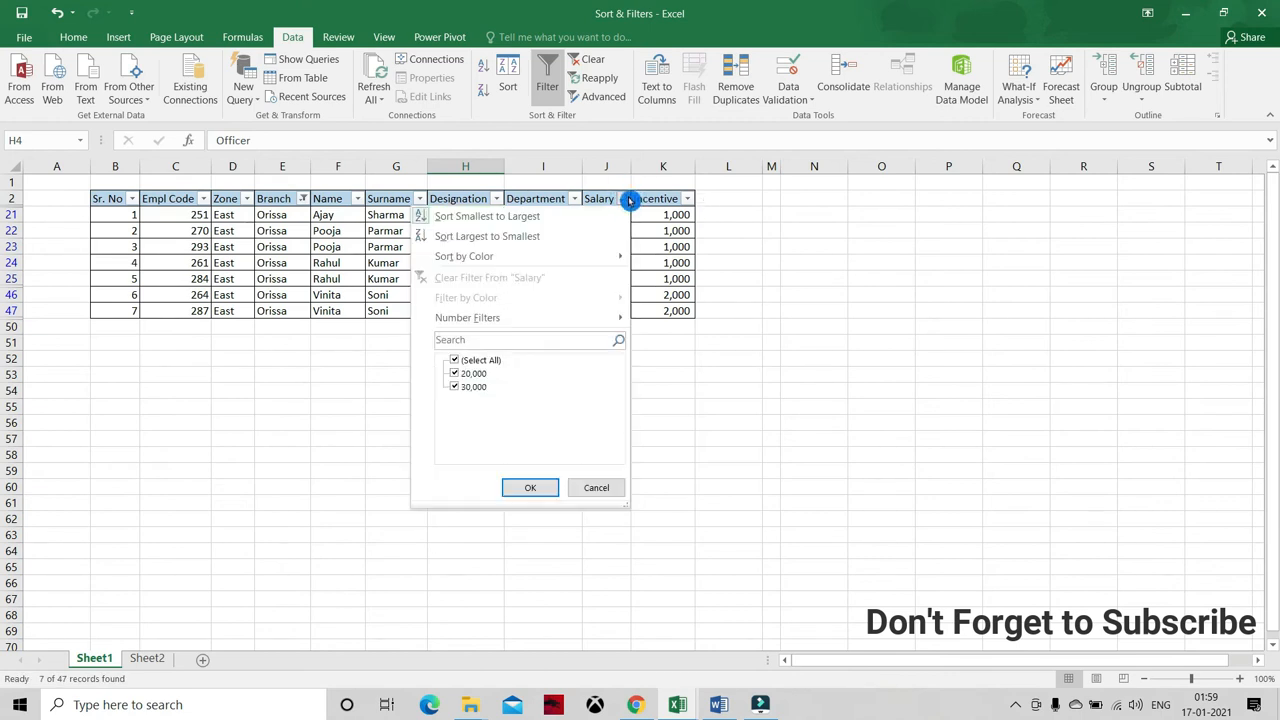
{"action": "left_click", "coordinate": [489, 360]}
{"action": "left_click", "coordinate": [474, 373]}
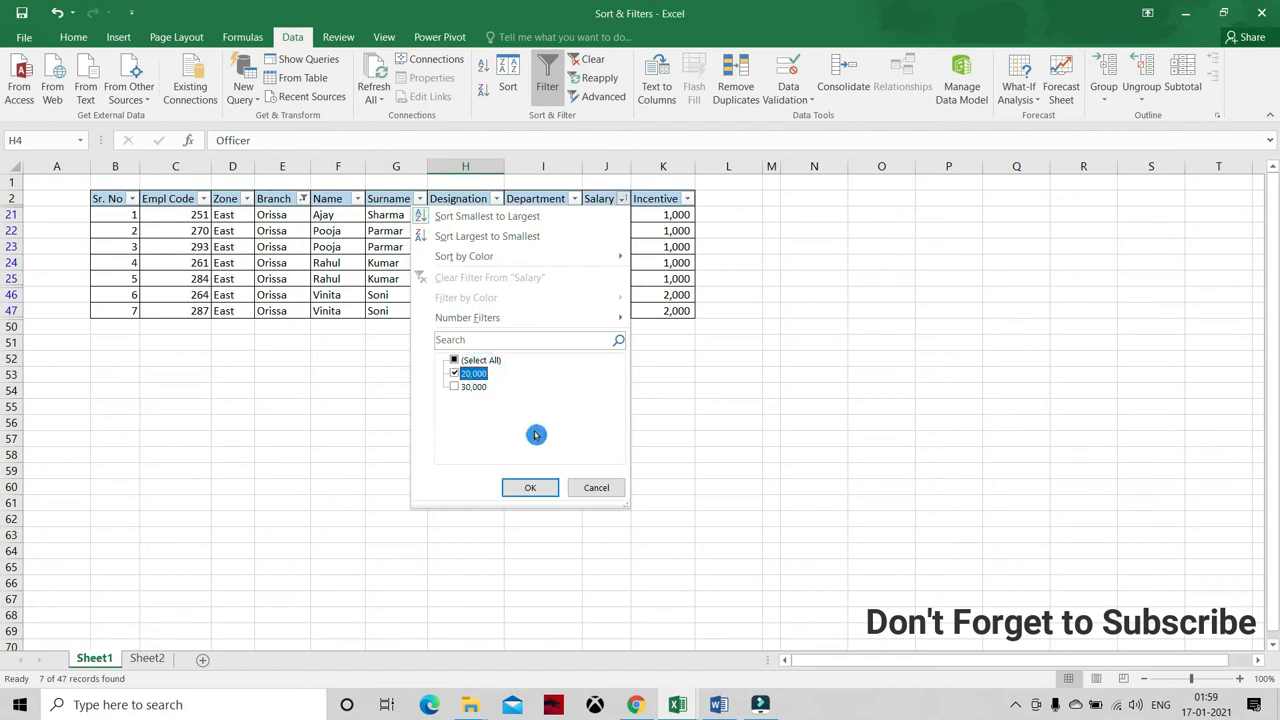
{"action": "left_click", "coordinate": [538, 489]}
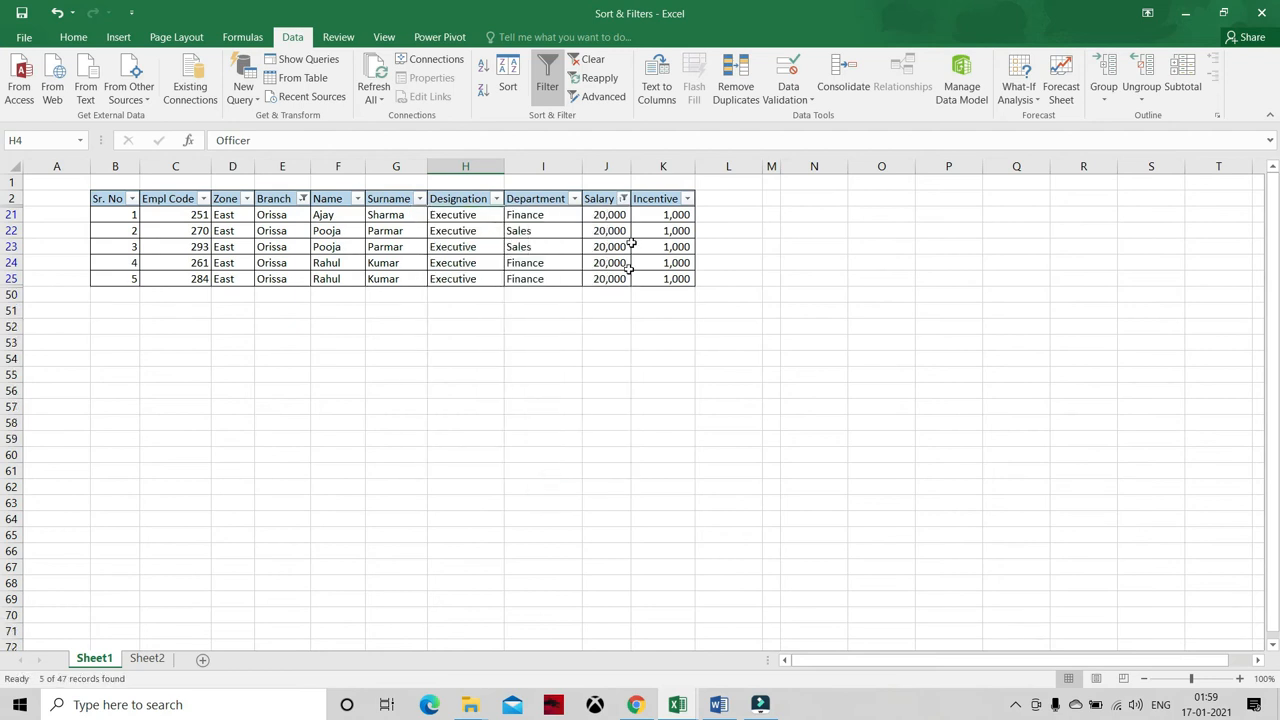
{"action": "left_click_drag", "start_coordinate": [617, 215], "coordinate": [624, 280]}
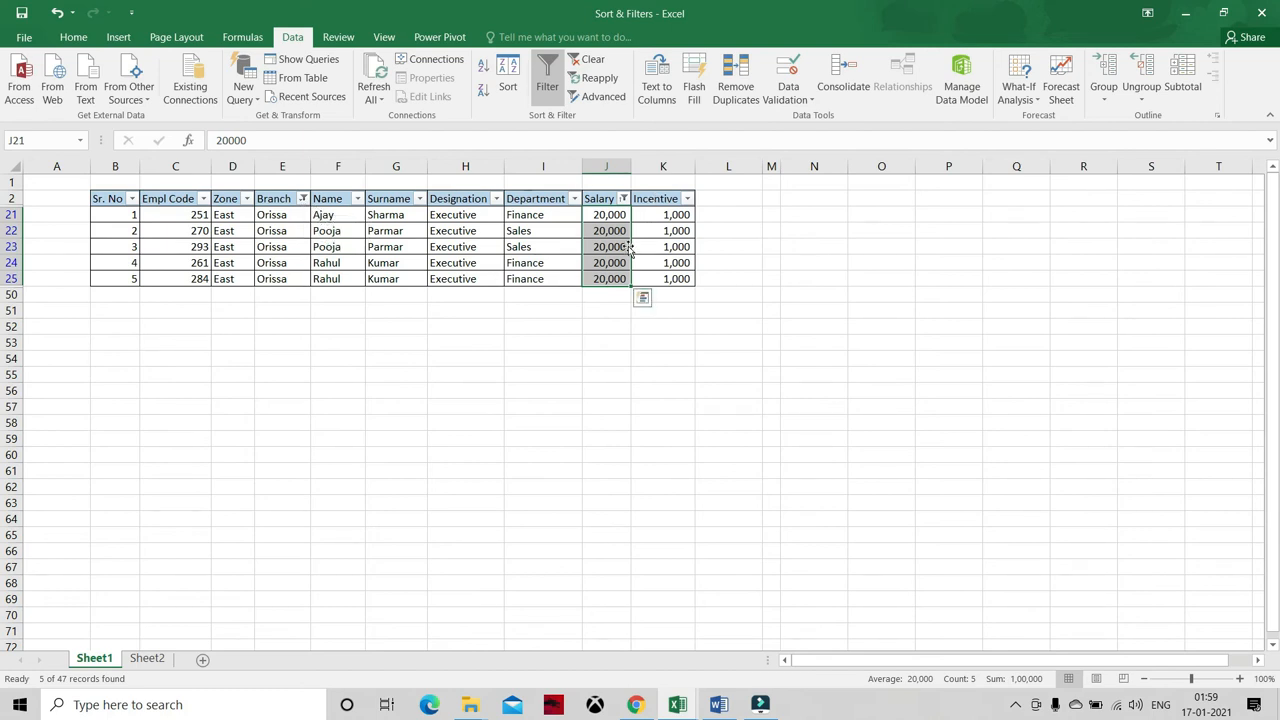
- Reset the Salary and Branch filters to include all values
{"action": "left_click", "coordinate": [624, 199]}
{"action": "left_click", "coordinate": [455, 361]}
{"action": "left_click", "coordinate": [530, 487]}
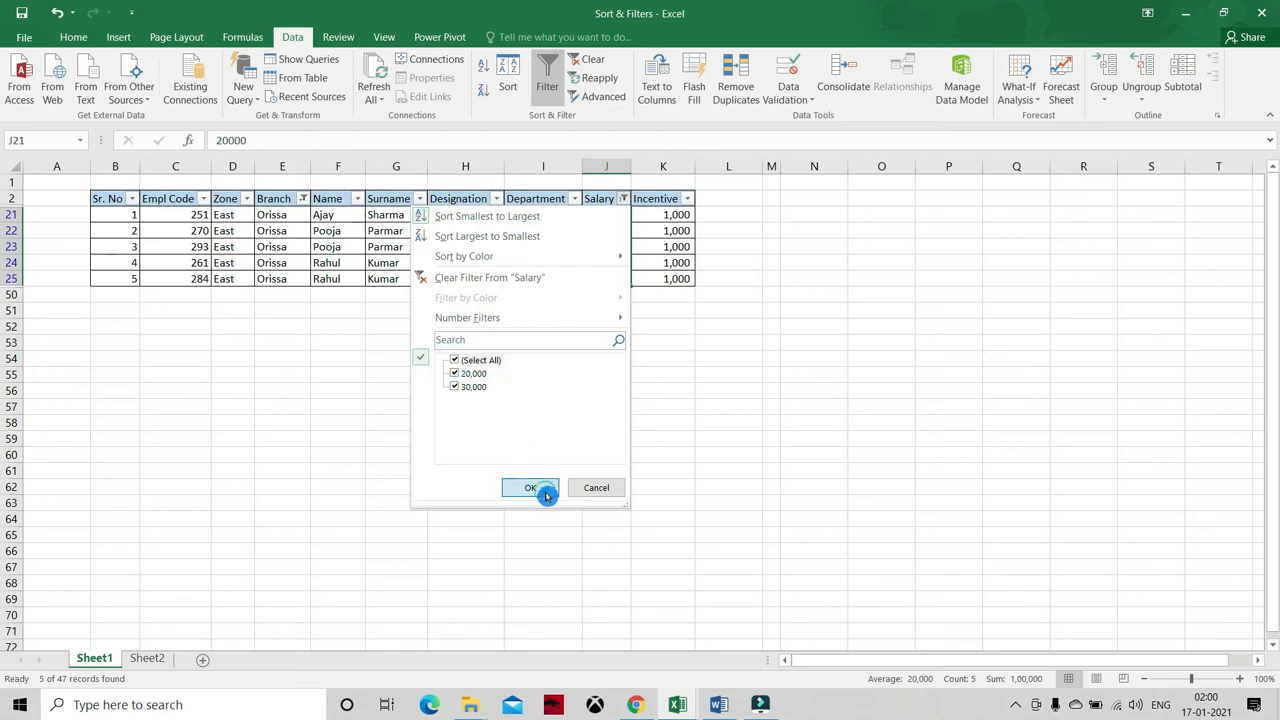
{"action": "left_click", "coordinate": [302, 199]}
{"action": "left_click", "coordinate": [133, 361]}
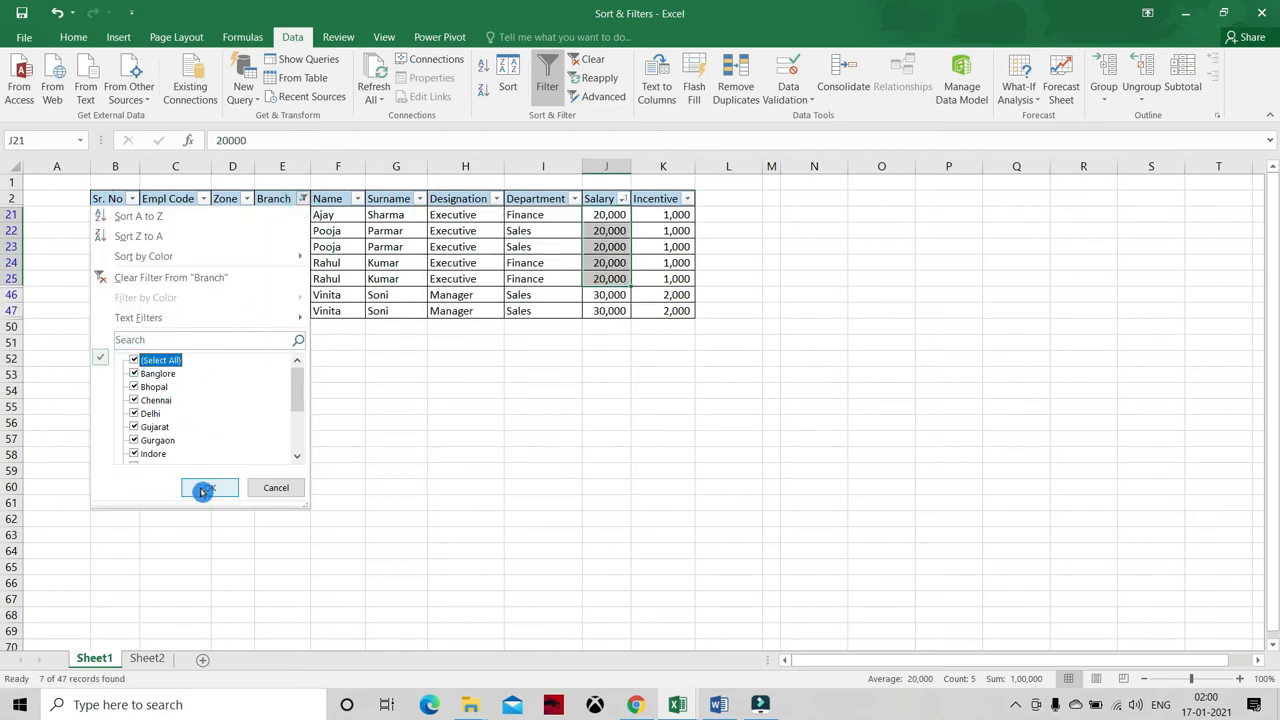
{"action": "left_click", "coordinate": [205, 487]}
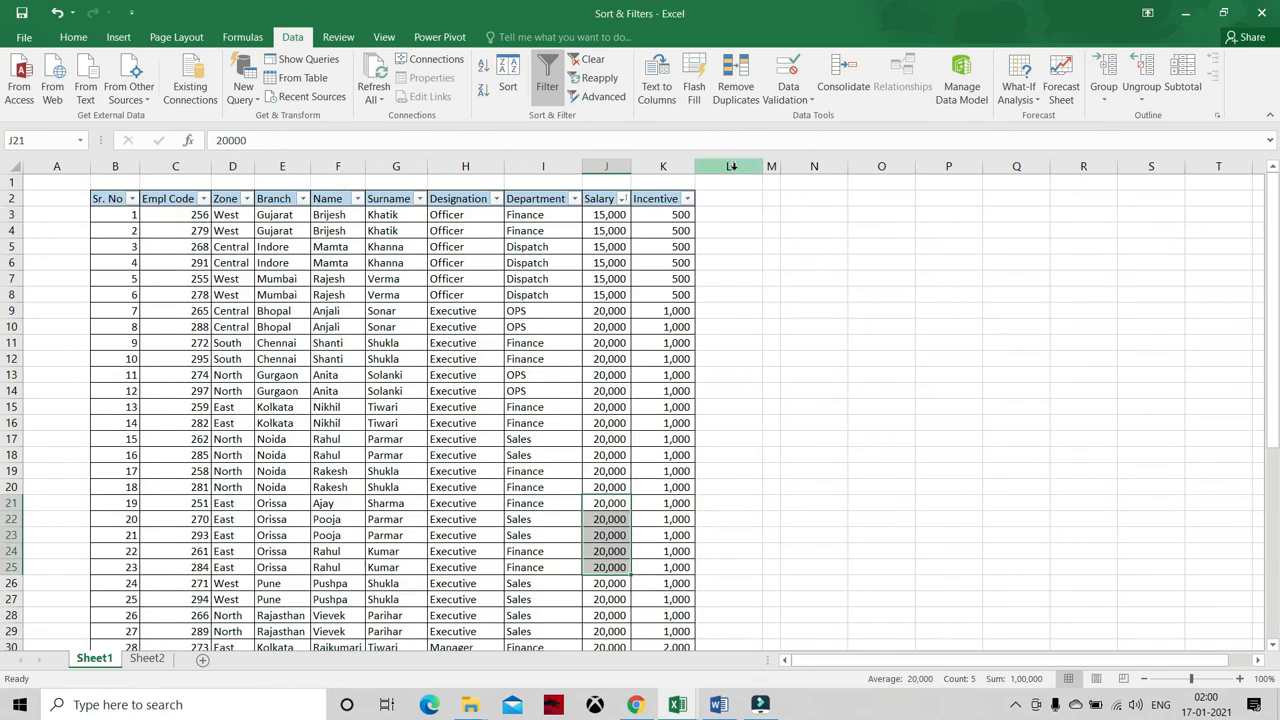
- View the number filter options for Incentive and examine the Incentive values down to the last row
{"action": "left_click", "coordinate": [689, 199]}
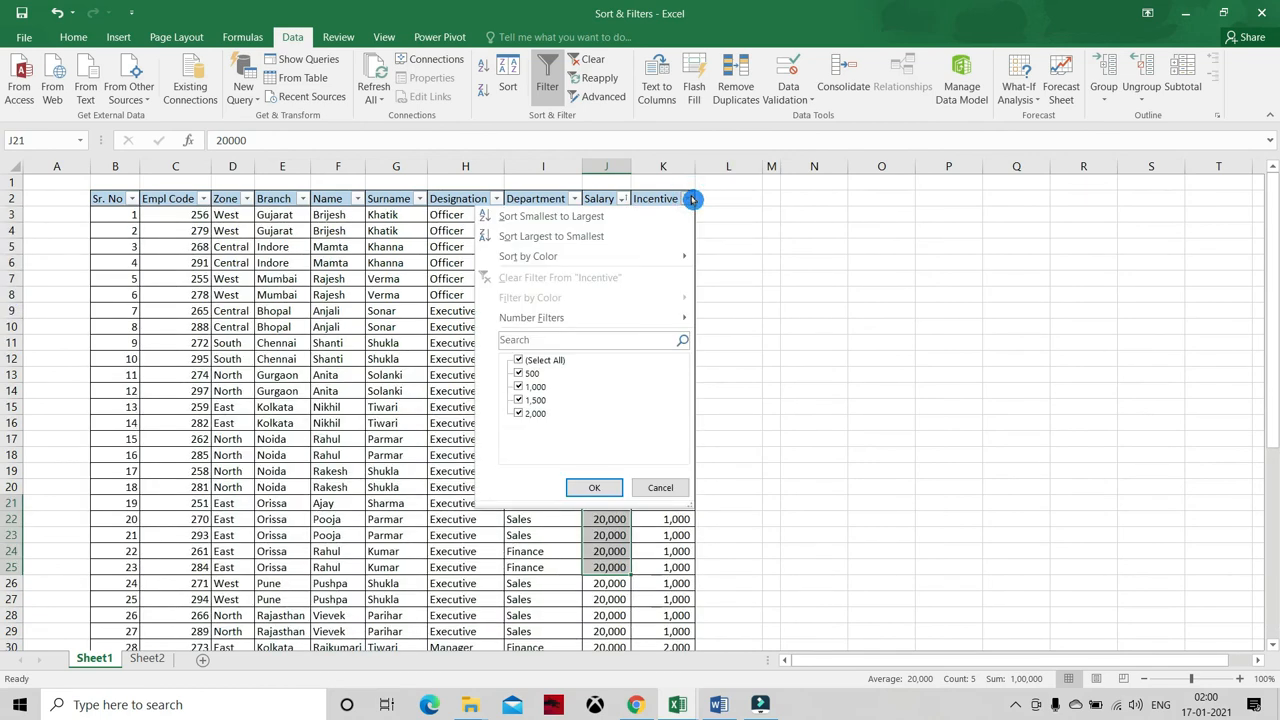
{"action": "left_click", "coordinate": [624, 321]}
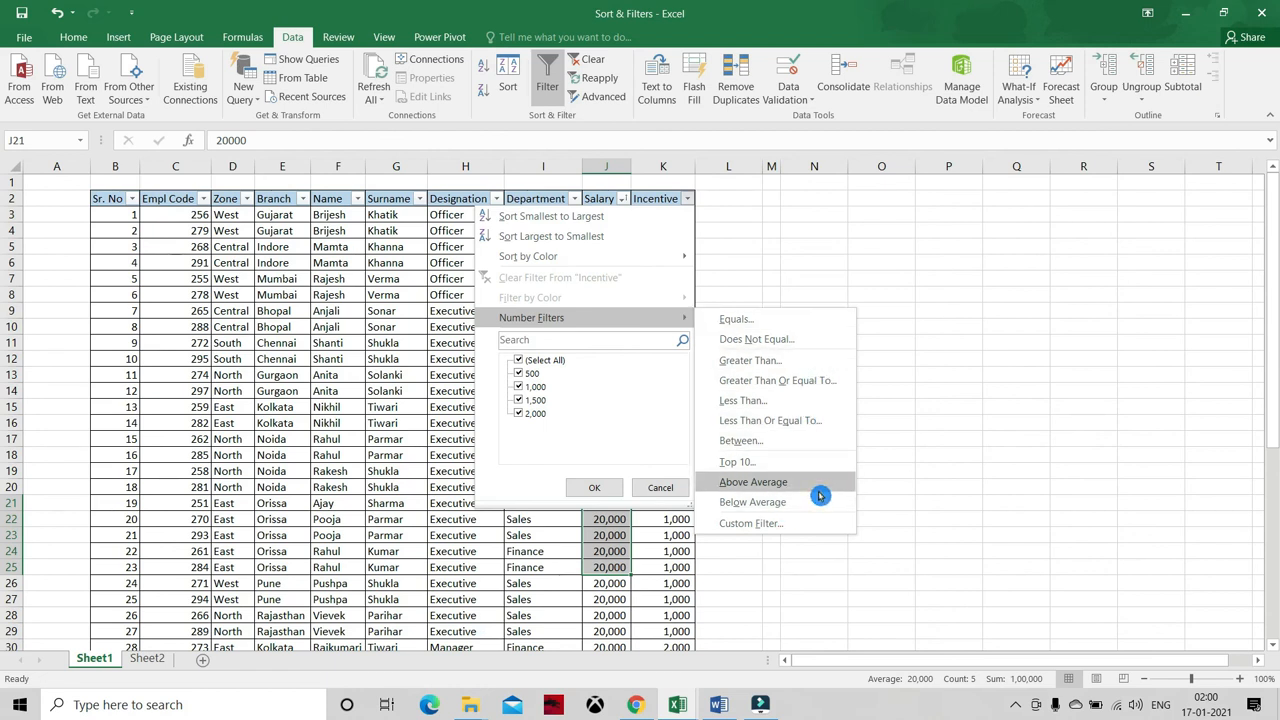
{"action": "left_click", "coordinate": [714, 306]}
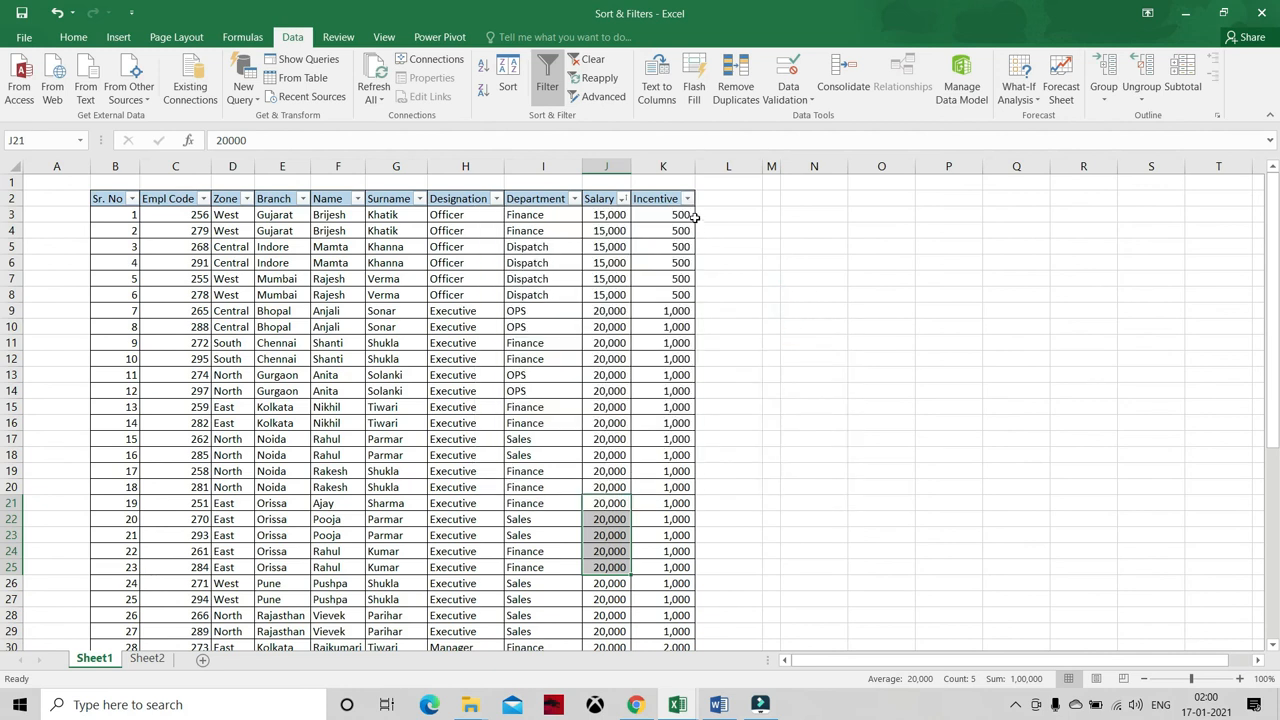
{"action": "left_click_drag", "start_coordinate": [674, 246], "coordinate": [673, 615]}
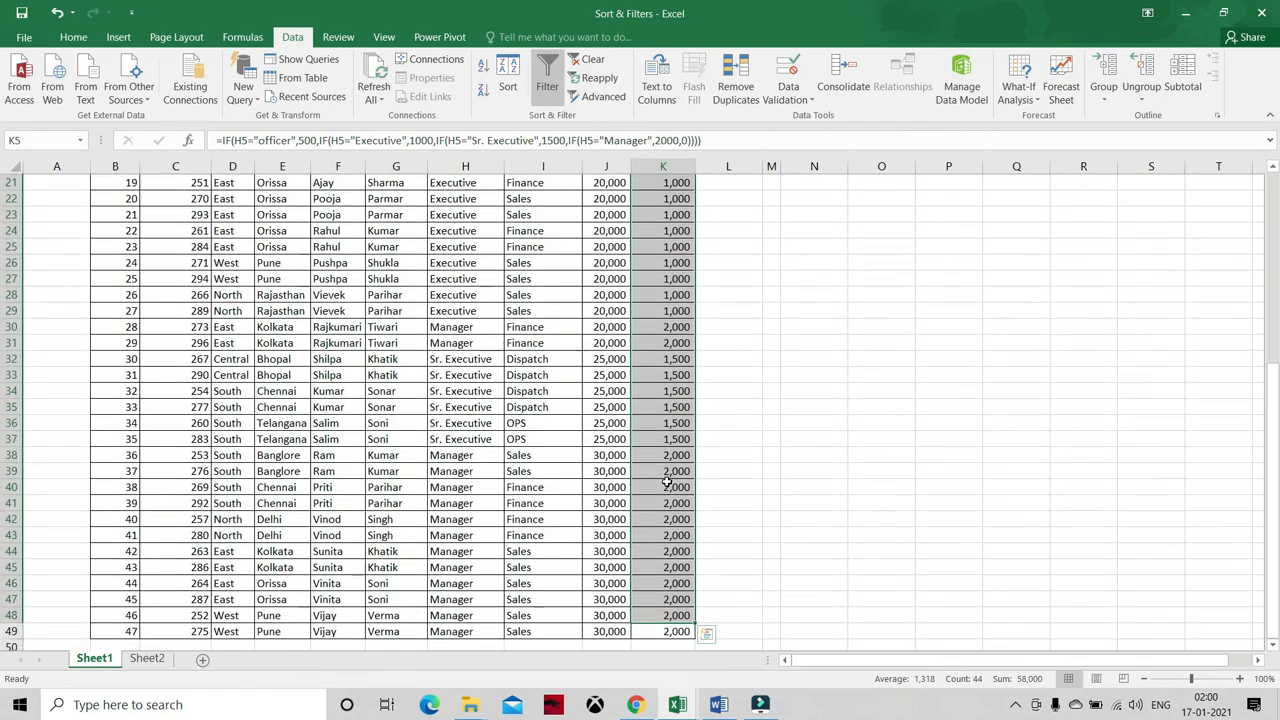
{"action": "scroll", "coordinate": [667, 482], "scroll_direction": "up", "scroll_amount": 7}
{"action": "left_click", "coordinate": [680, 182]}
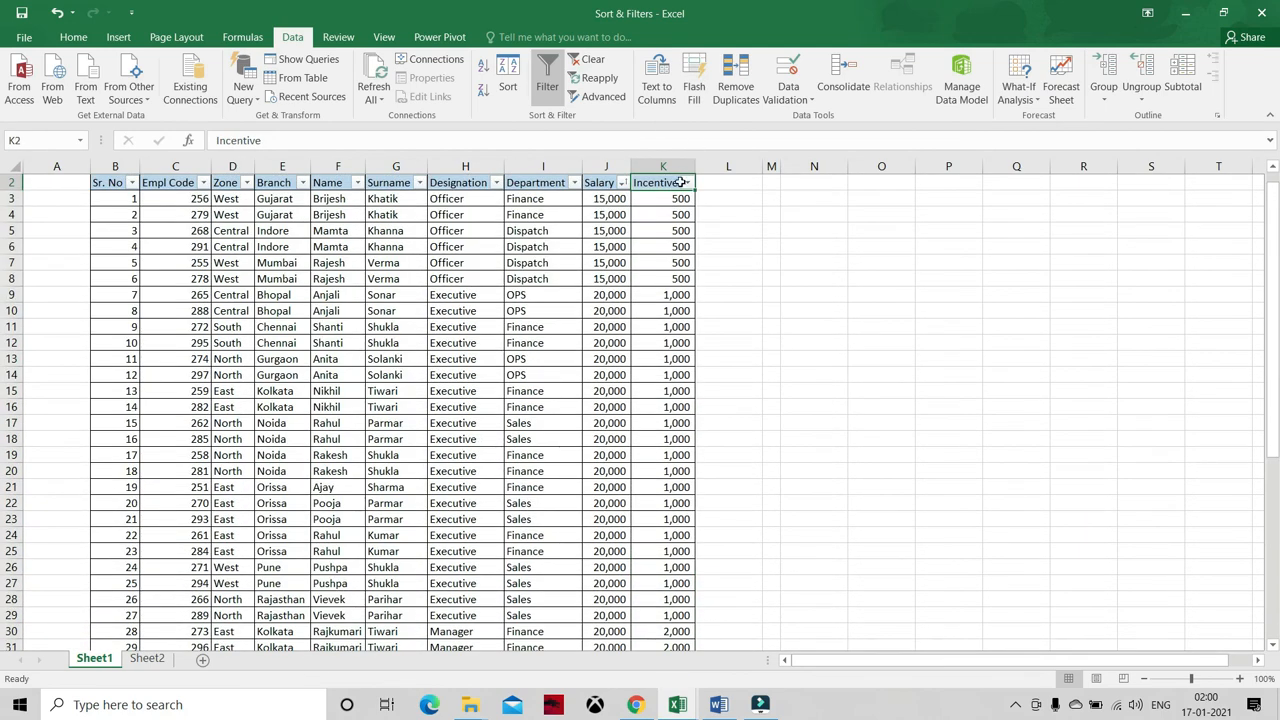
- Apply a custom number filter to Incentive for values greater than or equal to 1500 and select the filtered incentives to check them
{"action": "left_click", "coordinate": [685, 182]}
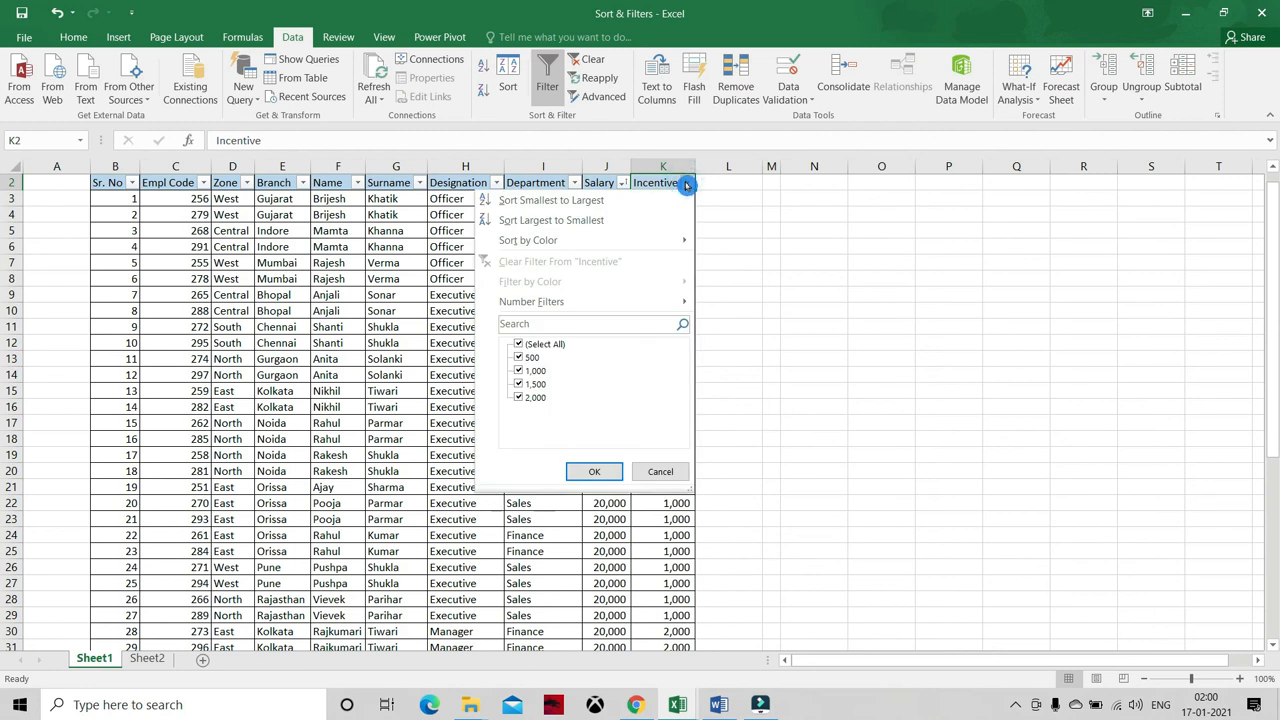
{"action": "left_click", "coordinate": [594, 322]}
{"action": "left_click", "coordinate": [637, 302]}
{"action": "left_click", "coordinate": [795, 323]}
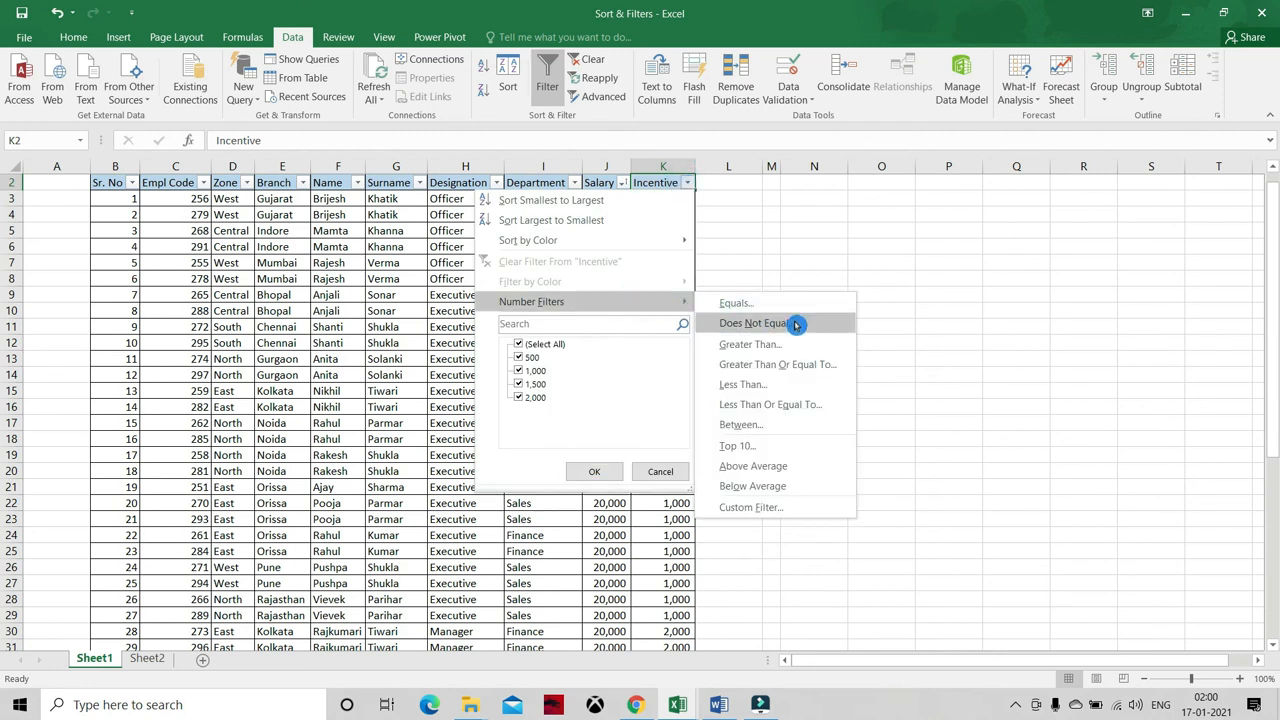
{"action": "left_click", "coordinate": [818, 351]}
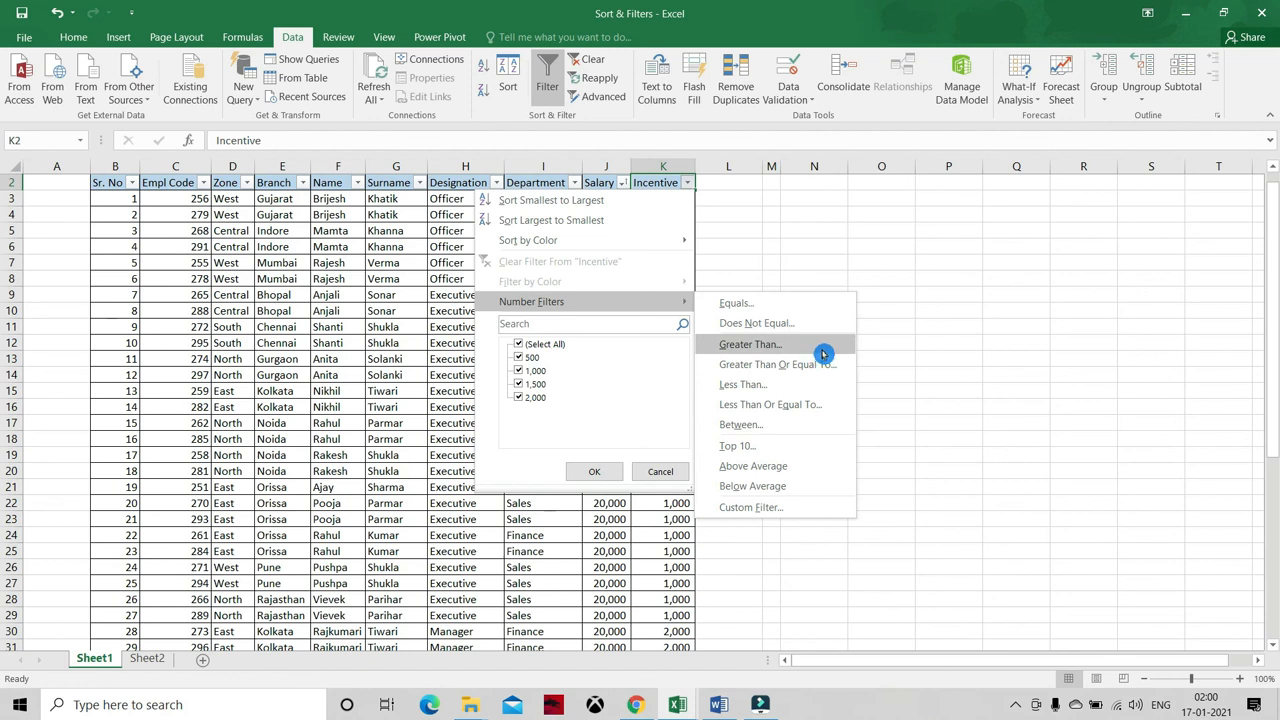
{"action": "type", "text": "1500"}
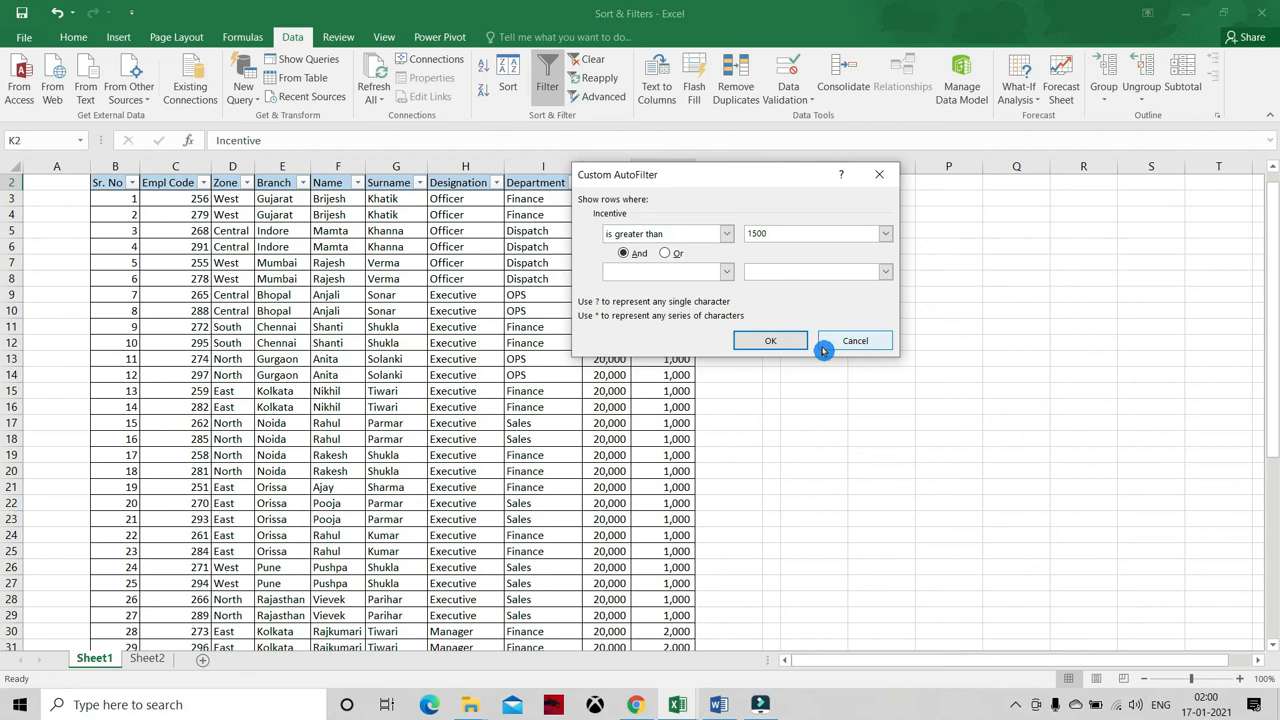
{"action": "left_click", "coordinate": [726, 233]}
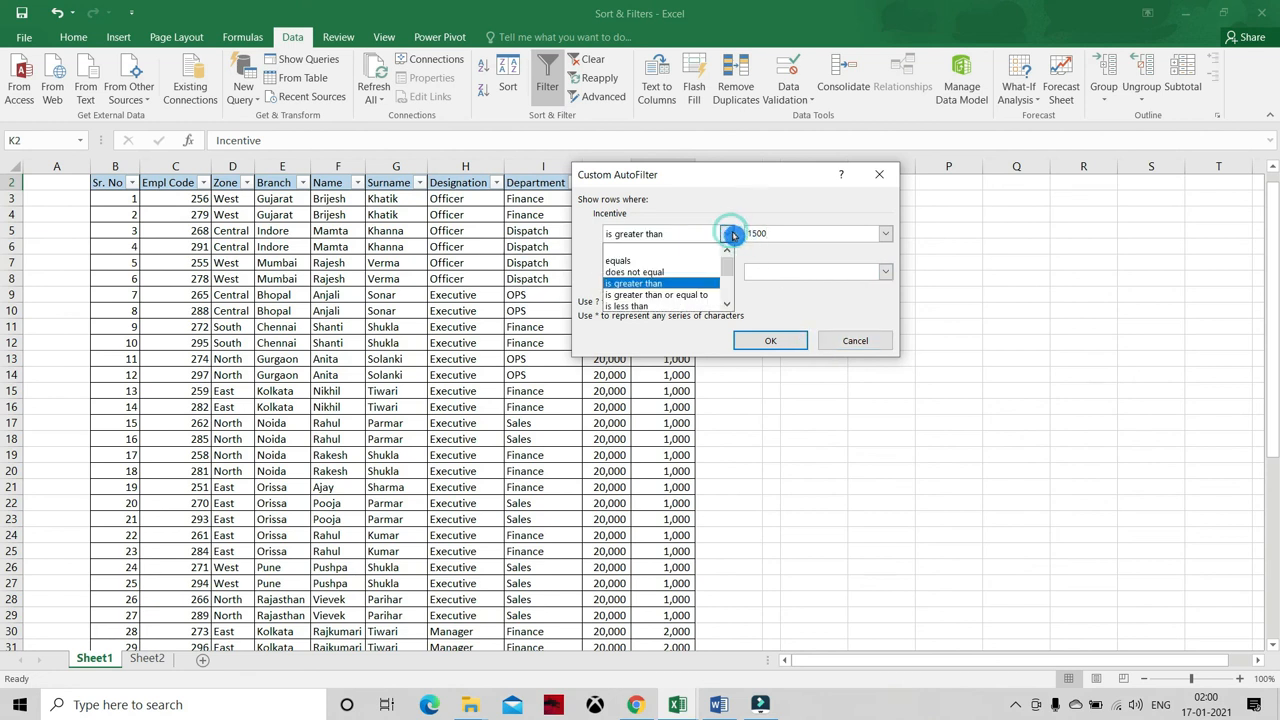
{"action": "left_click", "coordinate": [706, 292]}
{"action": "left_click", "coordinate": [772, 340]}
{"action": "left_click_drag", "start_coordinate": [680, 199], "coordinate": [676, 512]}
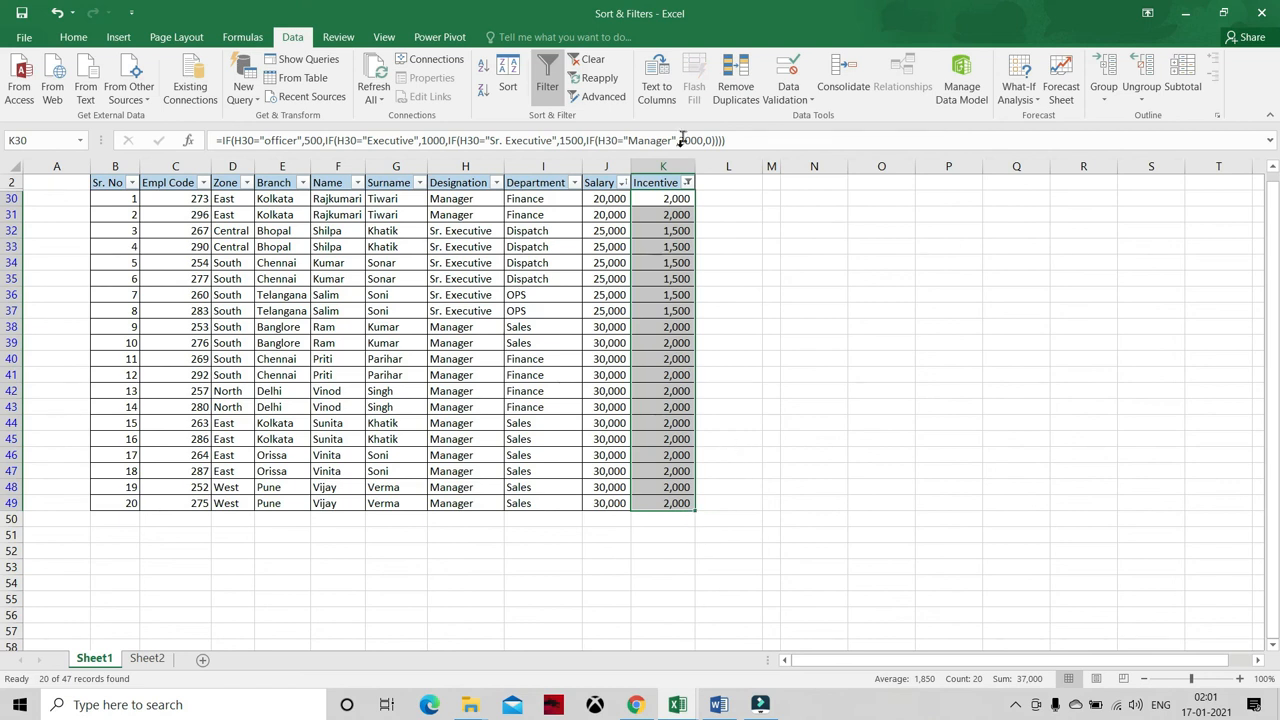
- Open the Incentive filter options and undo the last filter on that column
{"action": "left_click", "coordinate": [687, 183]}
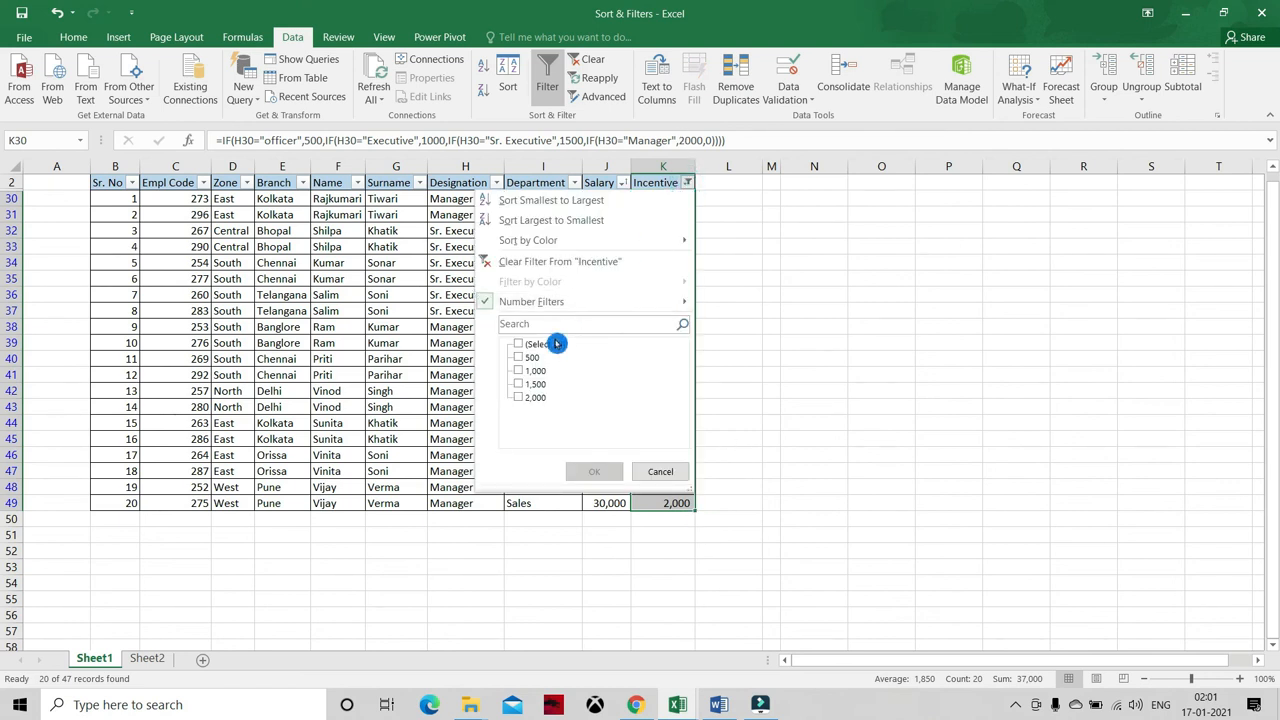
{"action": "key", "text": "ctrl+z"}
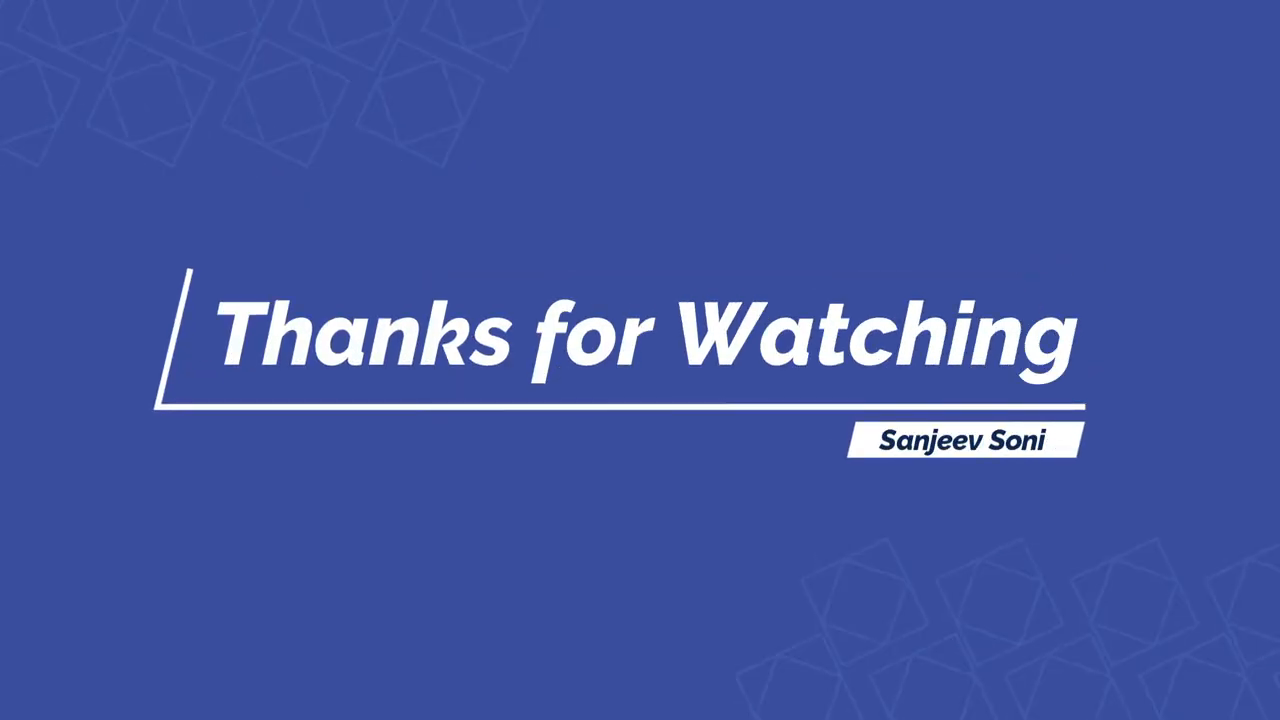